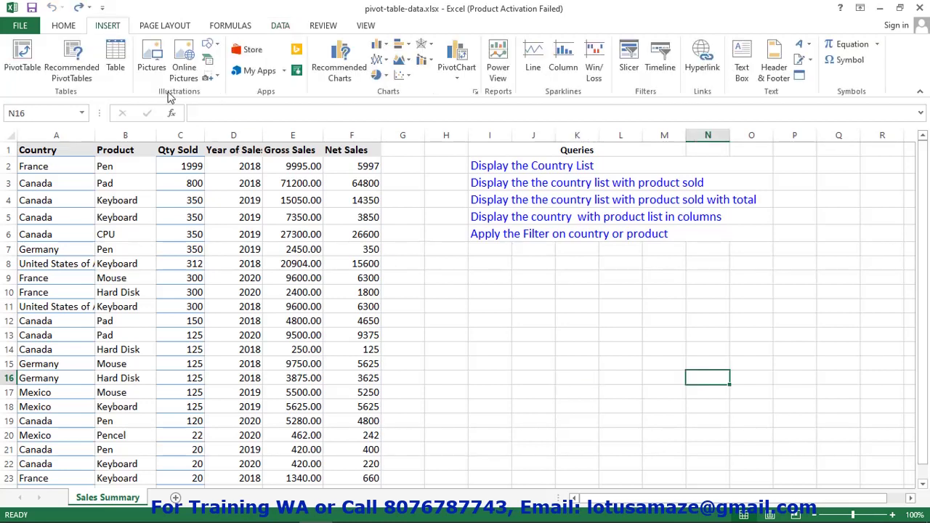
- Create a PivotTable from 'Sales Summary'!$A$1:$F$24 on a new worksheet, adding the data to the Data Model
click(22, 64)
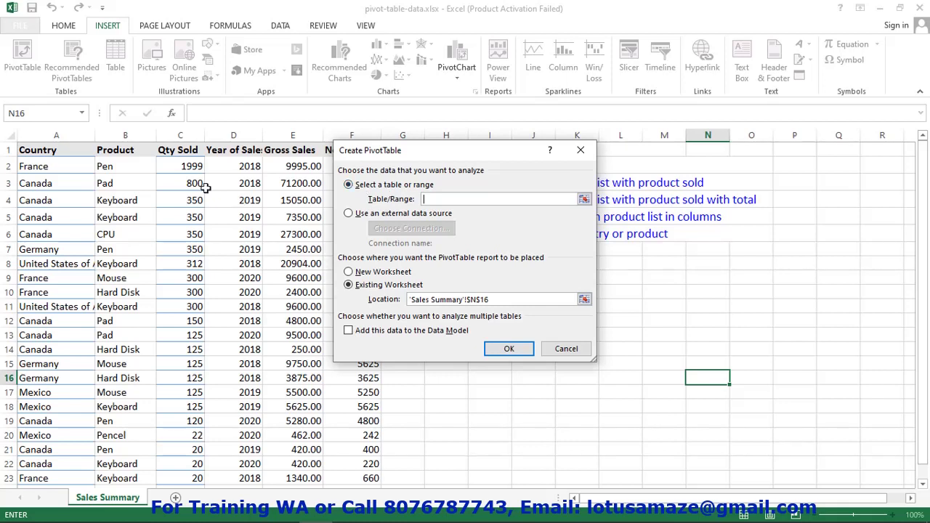
drag(36, 150, 359, 427)
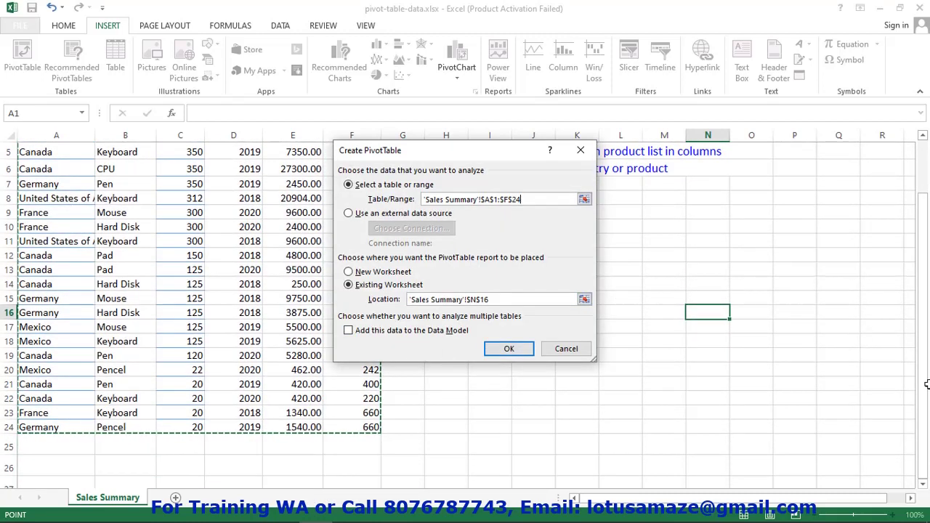
drag(924, 342, 924, 269)
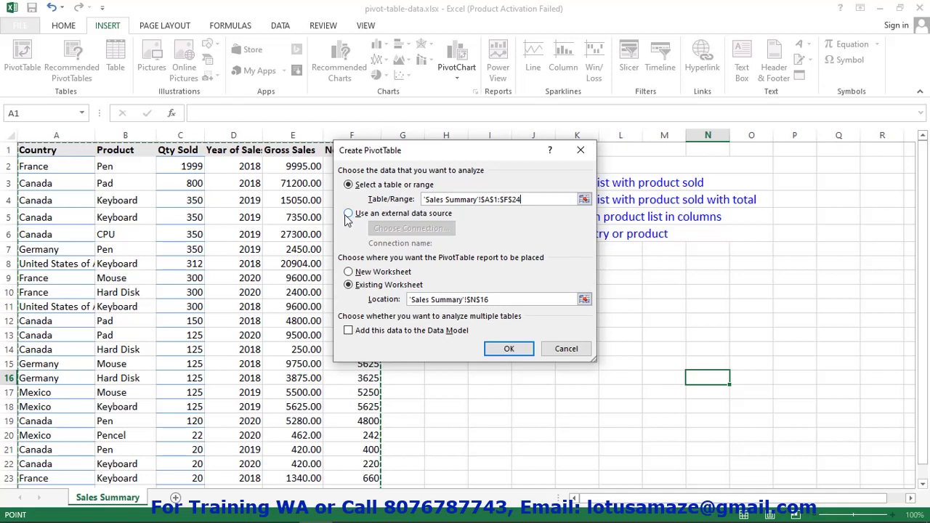
click(349, 272)
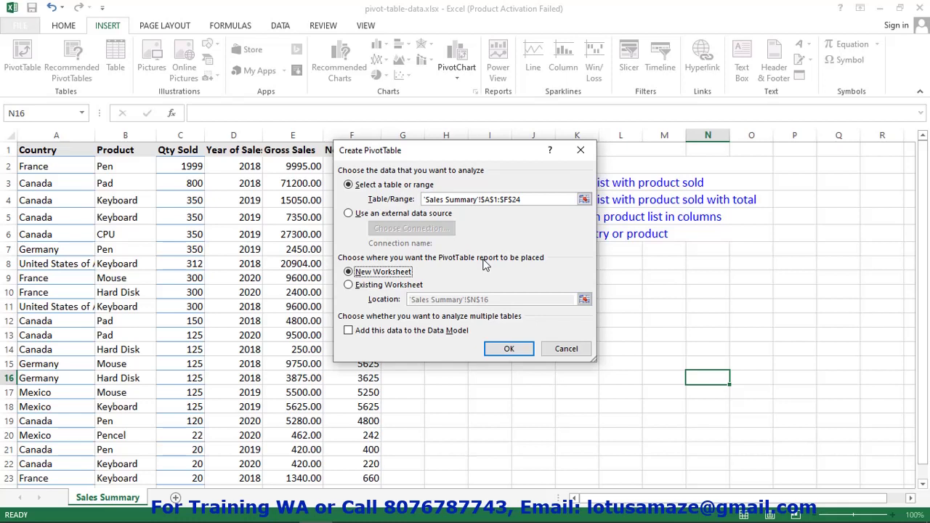
click(349, 331)
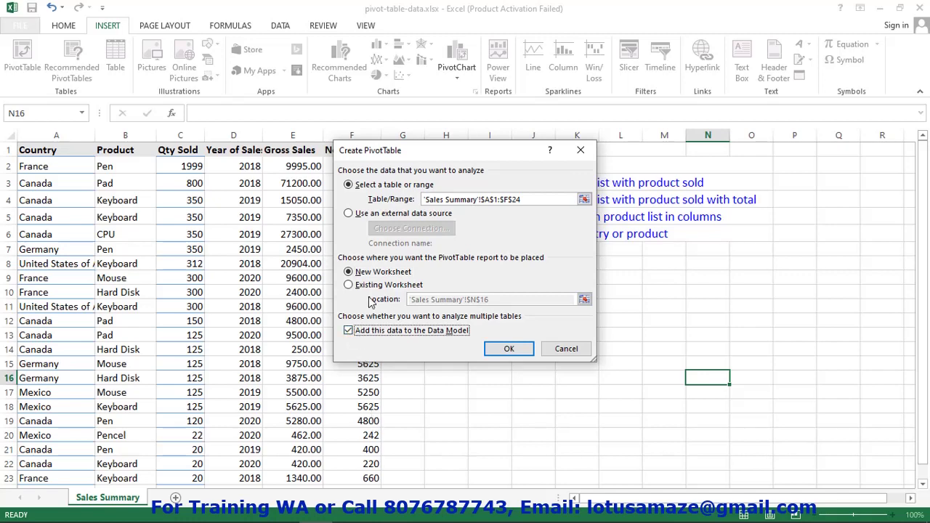
click(508, 349)
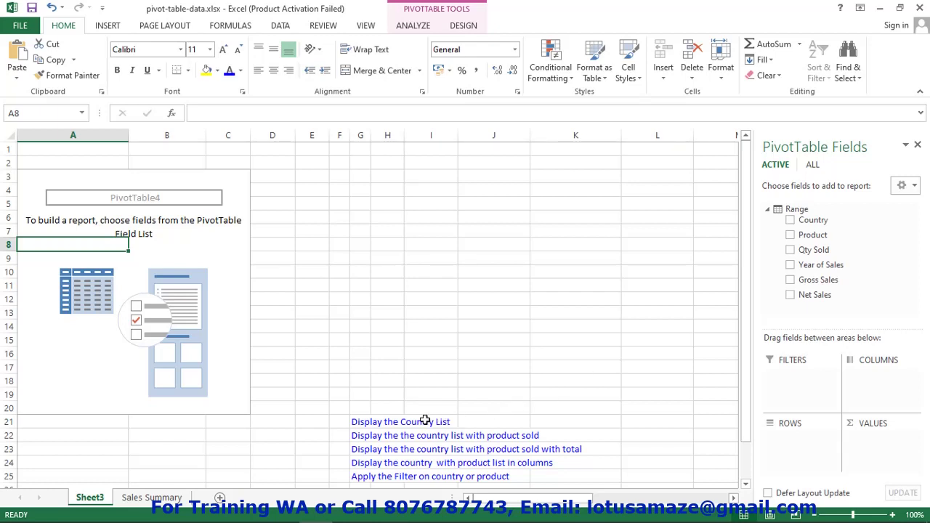
- Add the Country field and then the Product field to the PivotTable's rows
click(790, 220)
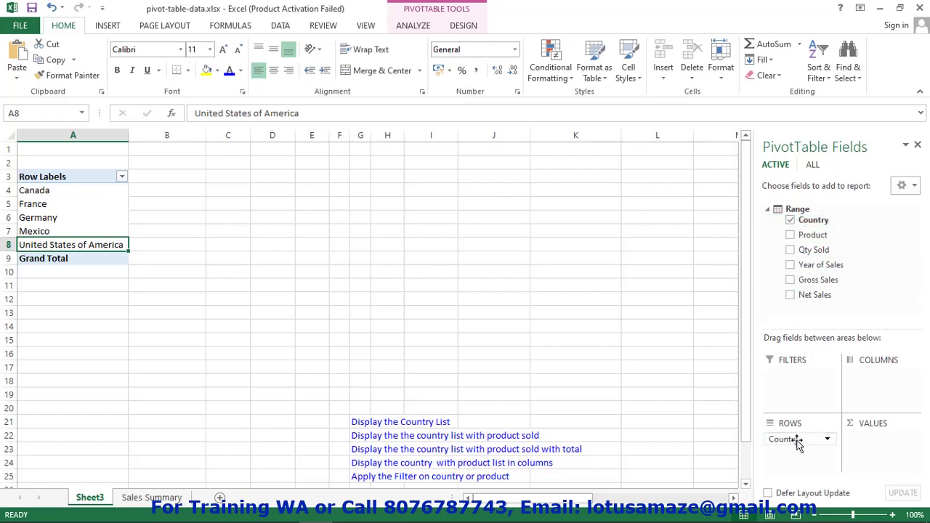
click(790, 235)
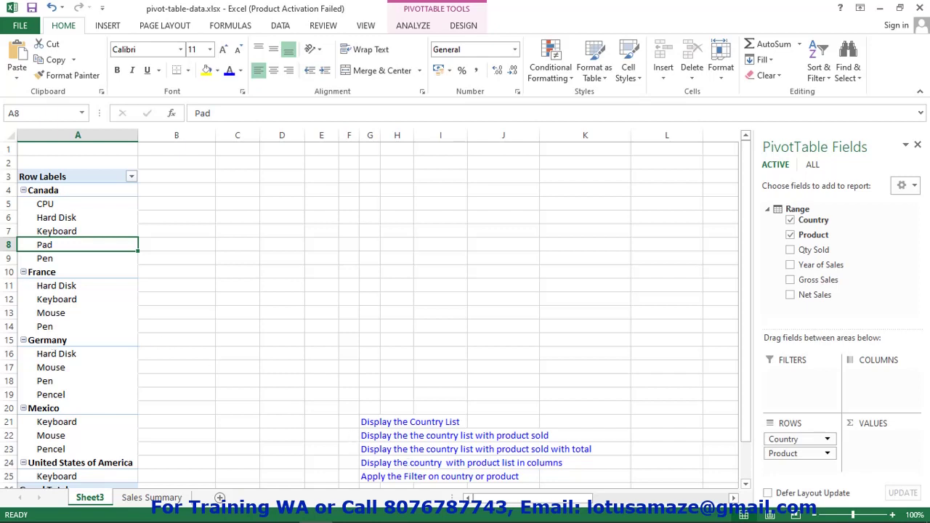
- Place Product above Country in the rows, and then move Country to the values area
mouse_move(783, 439)
mouse_down()
mouse_move(797, 470)
mouse_move(796, 451)
mouse_up()
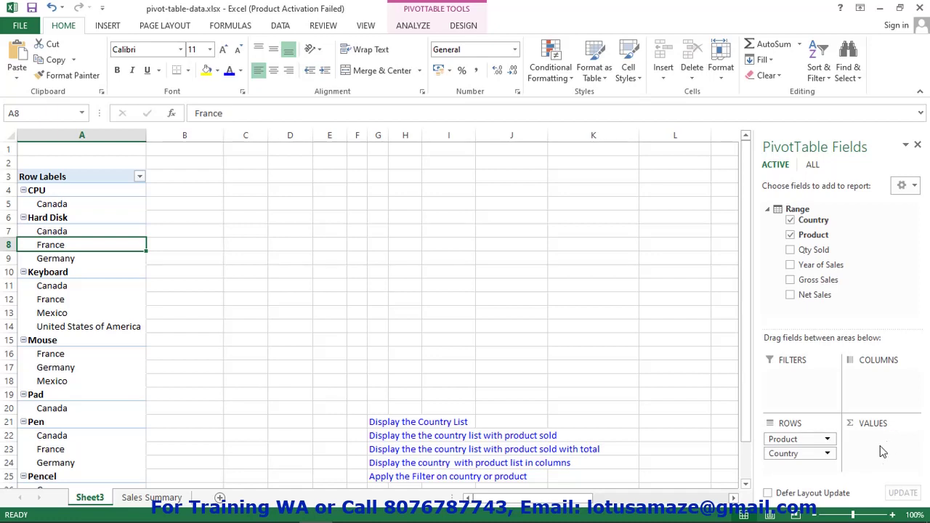
drag(807, 456, 871, 446)
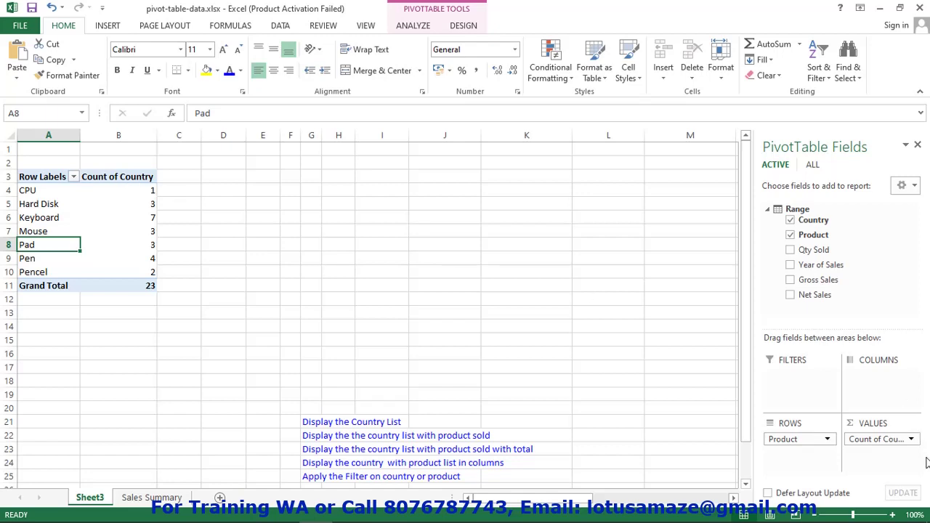
- Review the summary calculation types in the value field settings of Count of Country without changing them
click(885, 445)
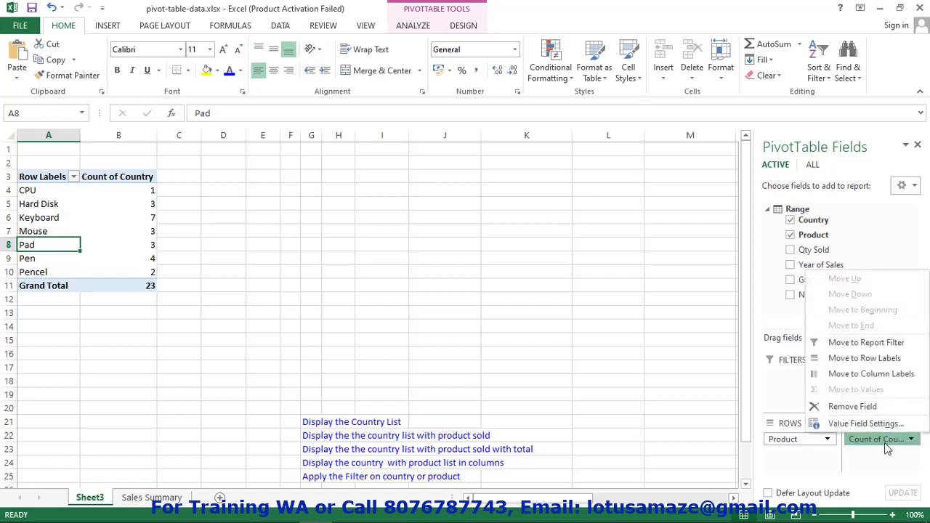
click(857, 425)
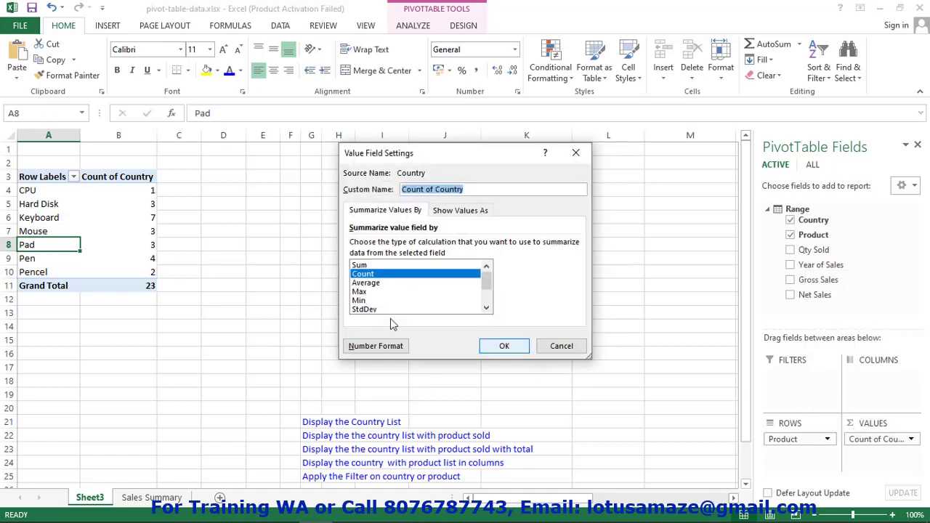
click(380, 275)
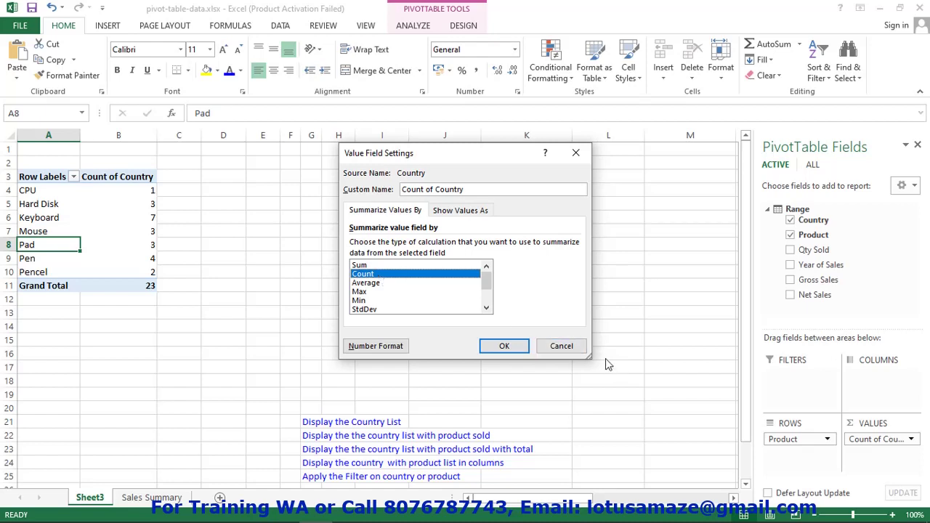
click(563, 347)
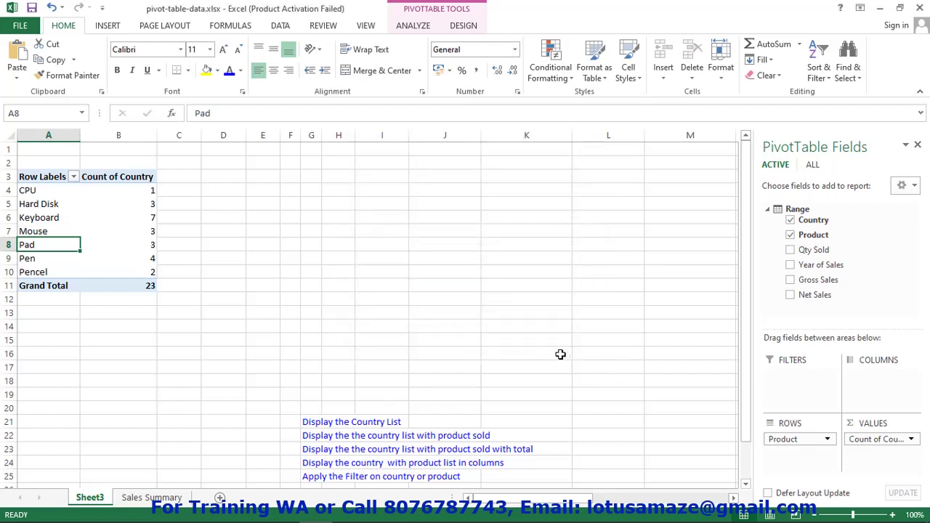
- Move Country from the values back to the rows and place Product beneath it
drag(886, 440, 789, 456)
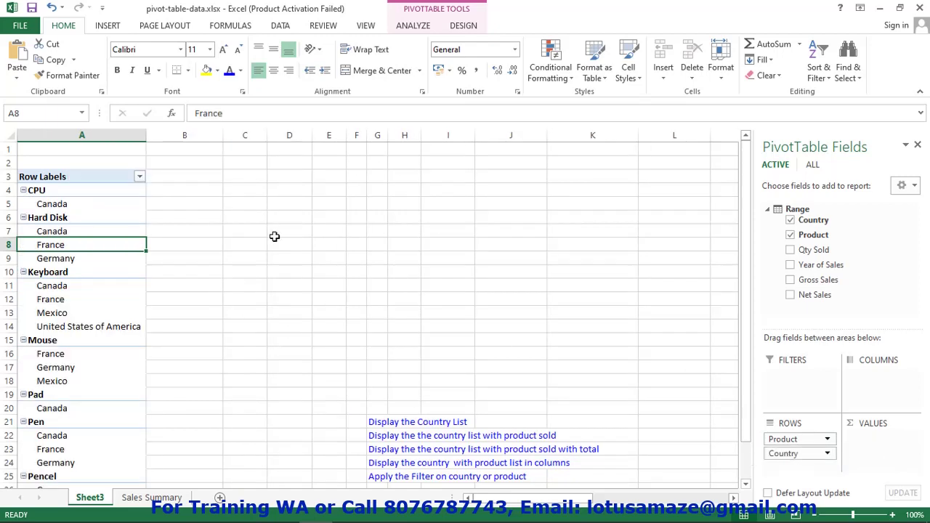
mouse_move(798, 453)
mouse_down()
mouse_move(798, 429)
mouse_move(802, 467)
mouse_up()
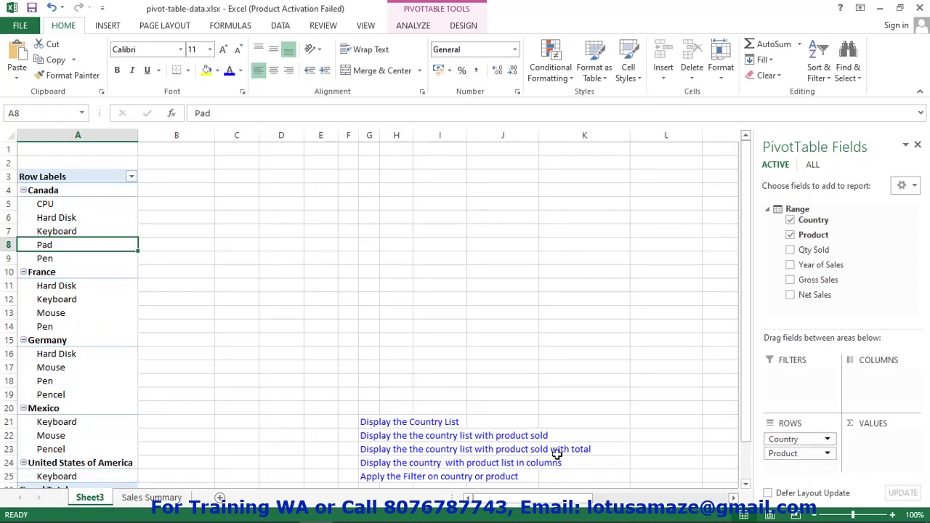
- Add Qty Sold to the PivotTable's values, summarized by Sum
click(790, 251)
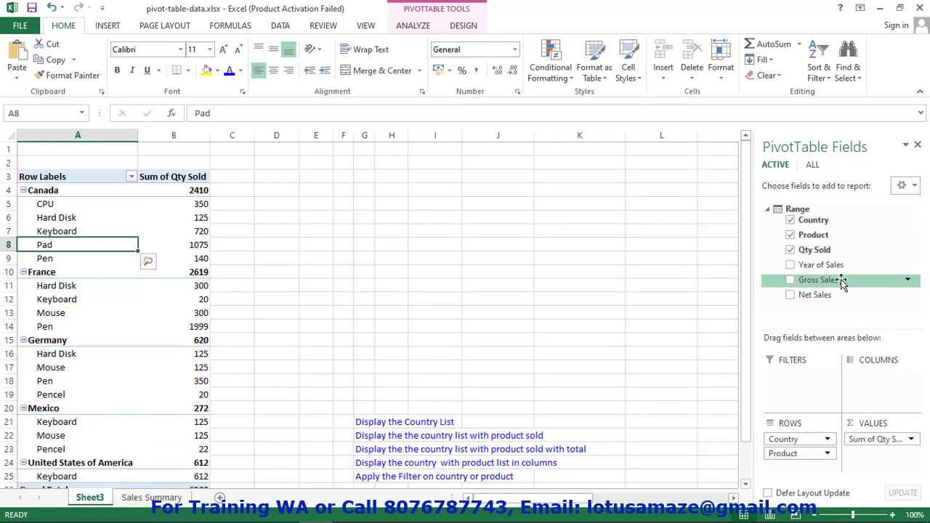
click(876, 440)
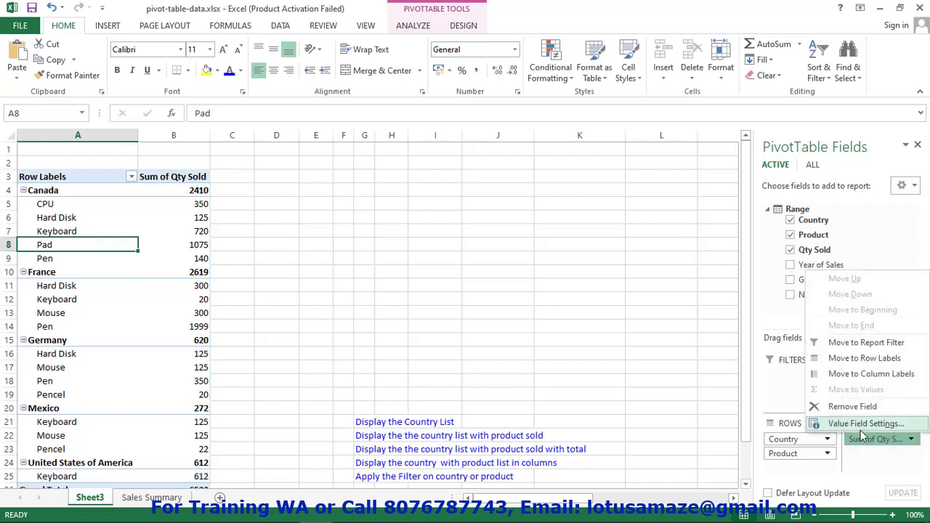
click(863, 428)
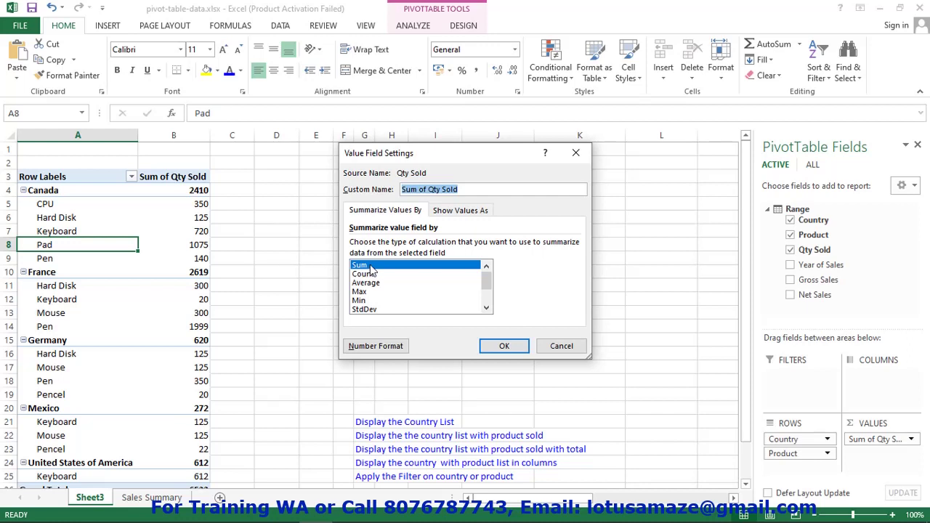
click(519, 348)
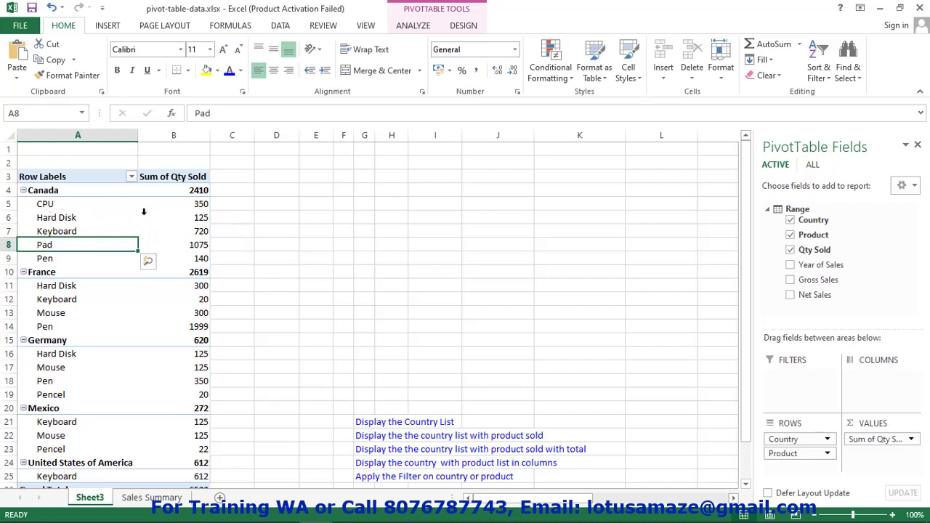
- Check the product quantities for Canada and France against each country's subtotal in the Sum of Qty Sold column
click(196, 206)
click(199, 218)
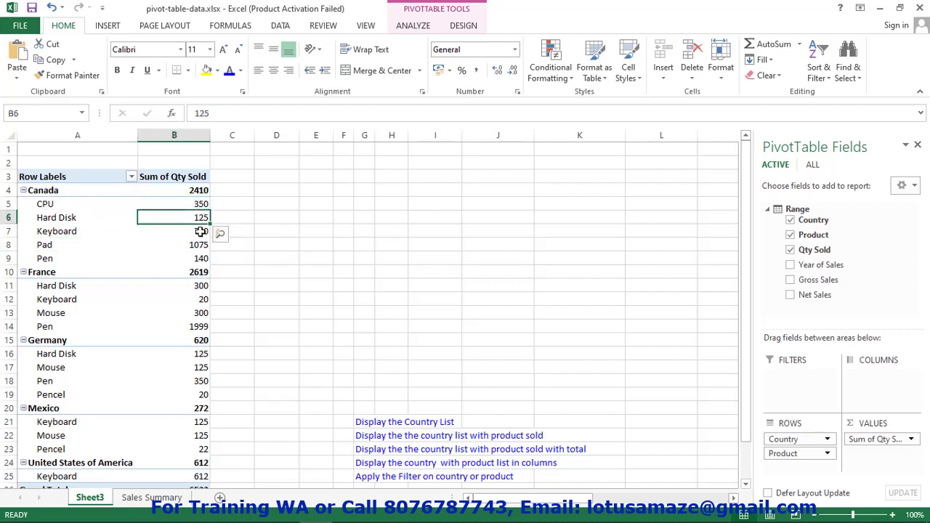
click(200, 231)
click(200, 246)
click(200, 259)
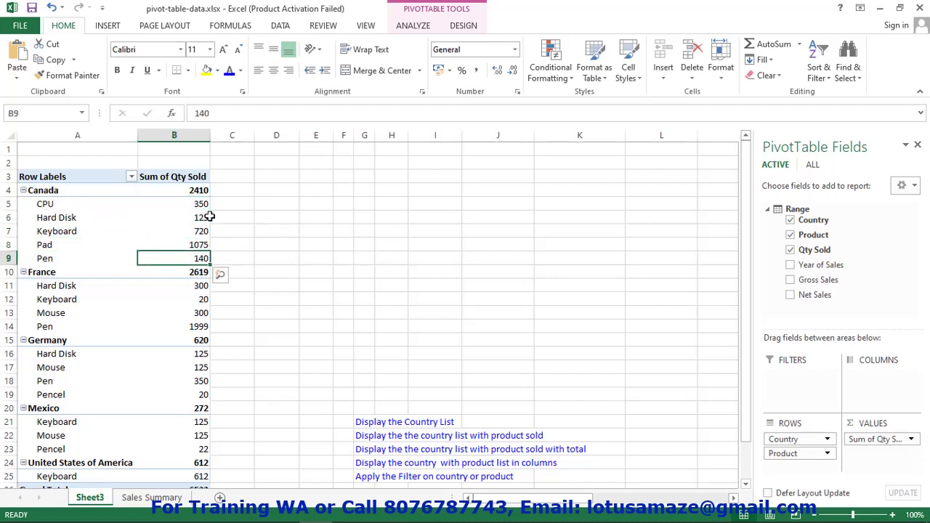
click(197, 191)
drag(200, 204, 201, 258)
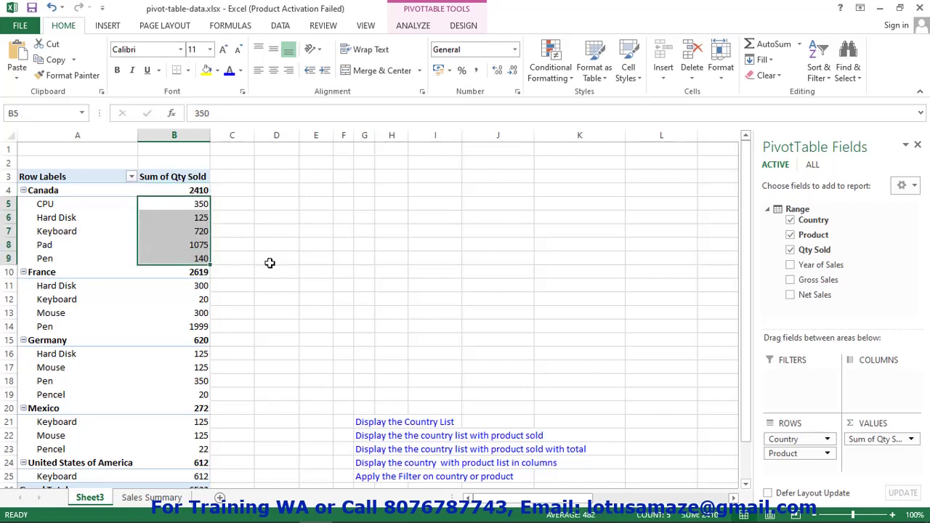
click(206, 276)
drag(199, 286, 205, 327)
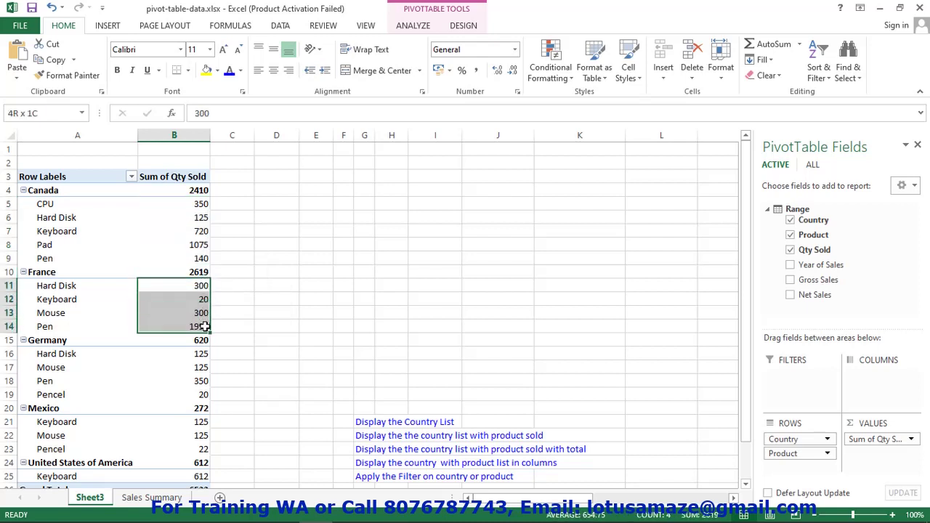
click(200, 191)
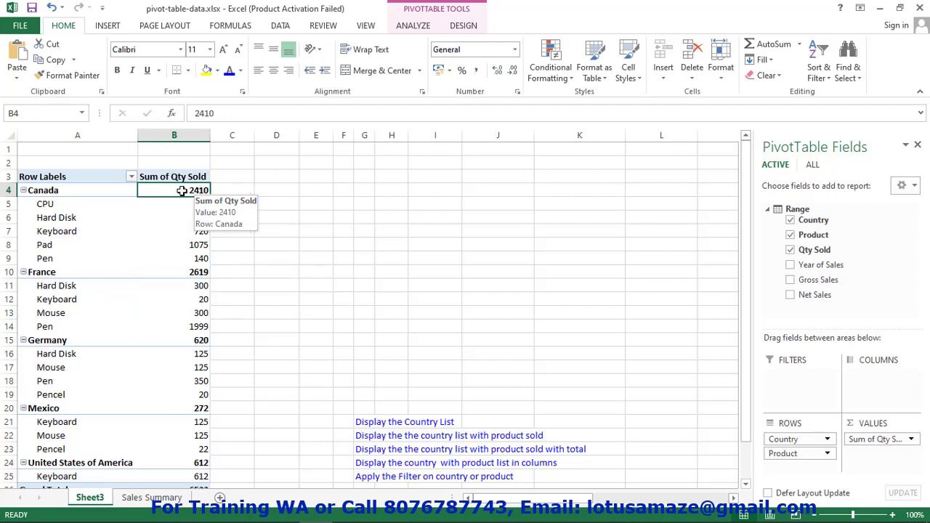
- Set the Country field's subtotals to None, and then set them back to Automatic
click(782, 440)
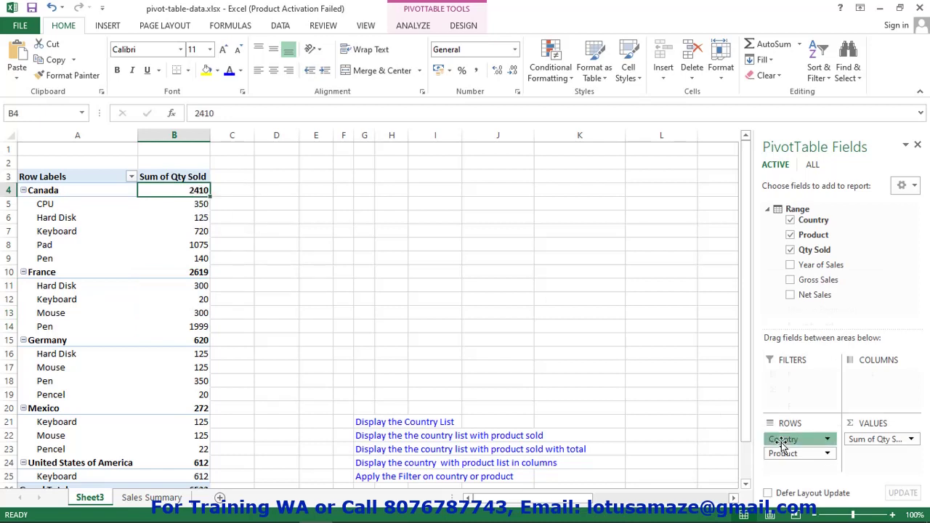
click(792, 427)
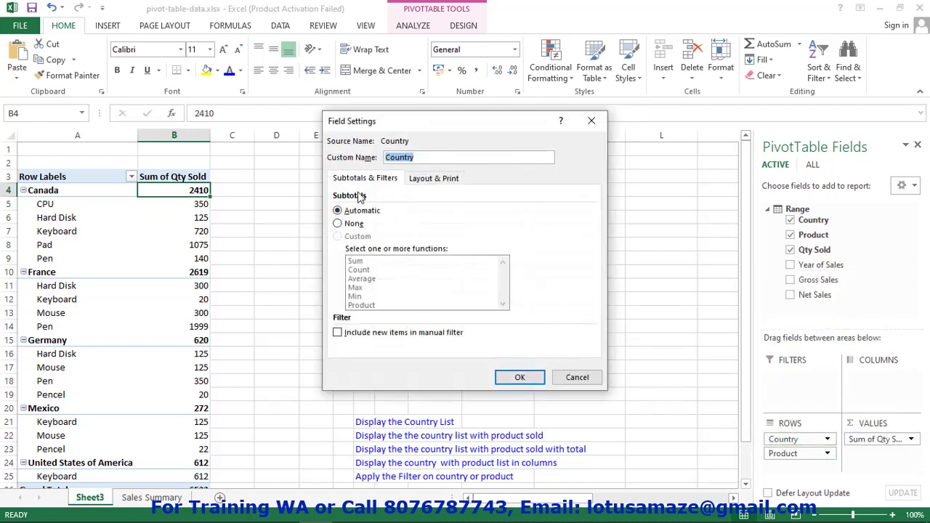
click(337, 223)
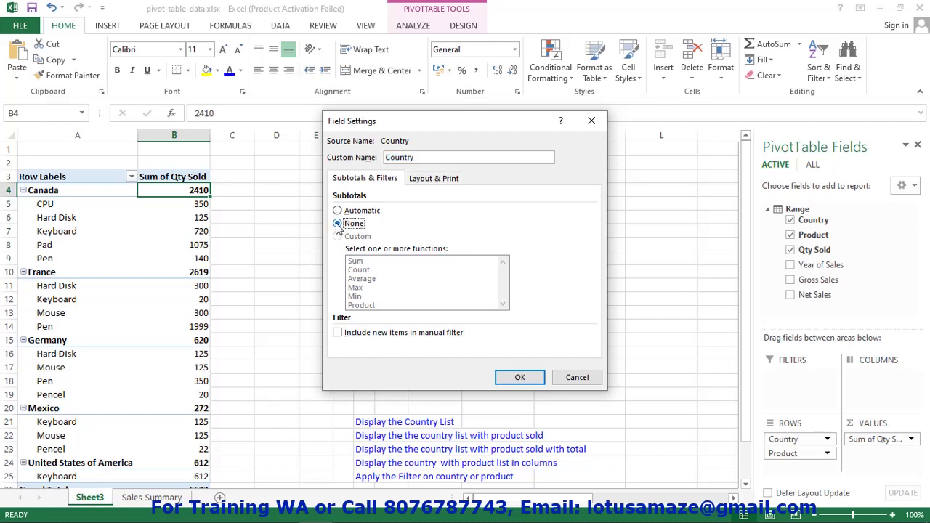
click(520, 377)
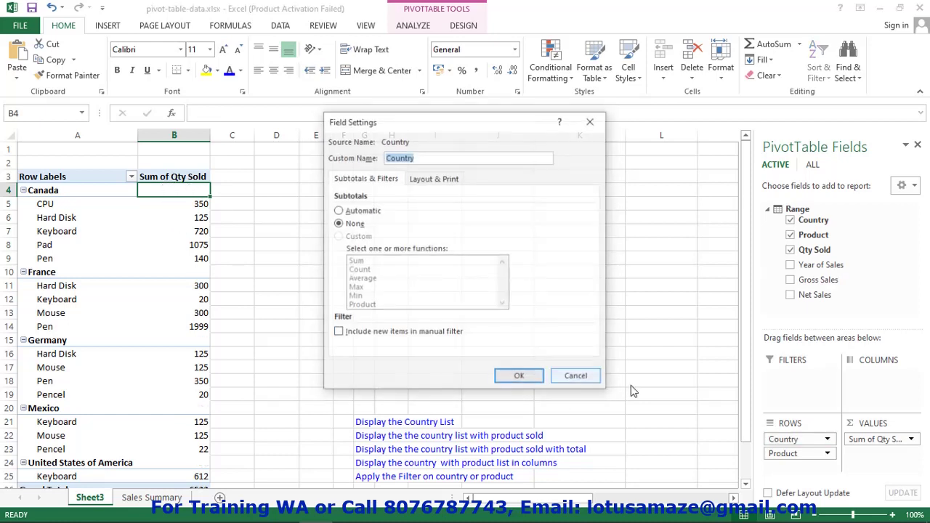
click(337, 211)
click(520, 377)
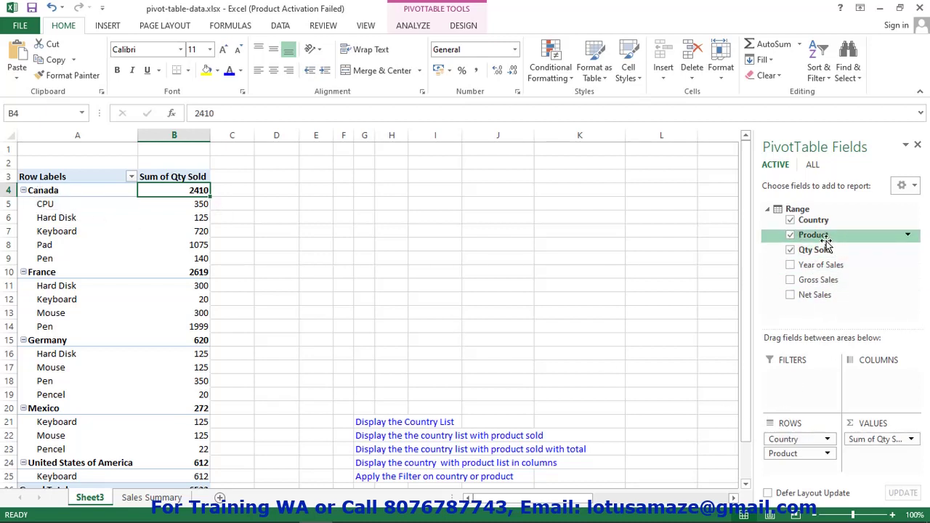
- Move the Product field from the rows to the columns and check the country quantities against the Grand Total column
drag(829, 238, 880, 385)
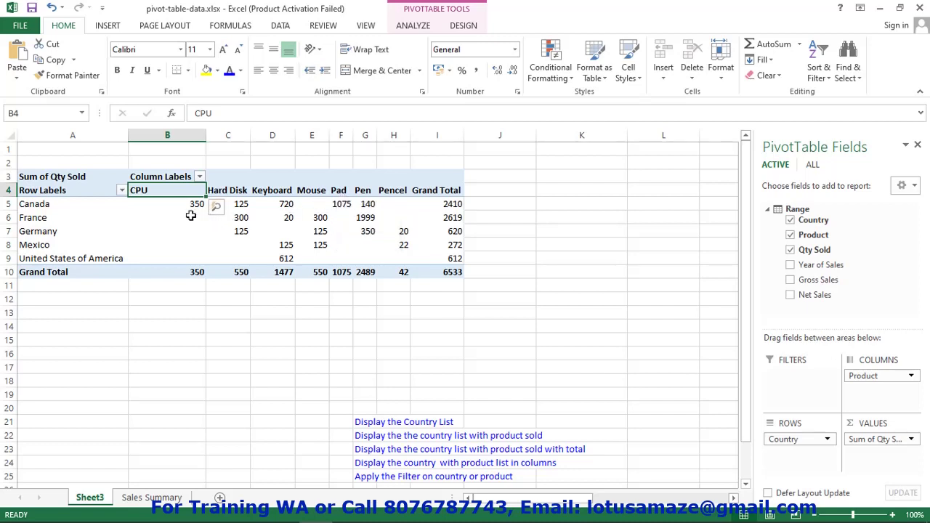
click(443, 204)
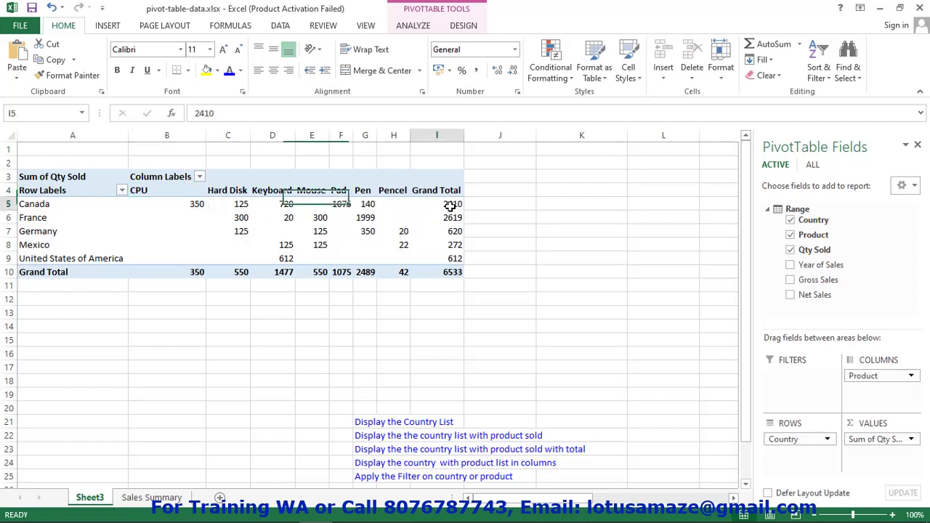
click(444, 231)
click(455, 242)
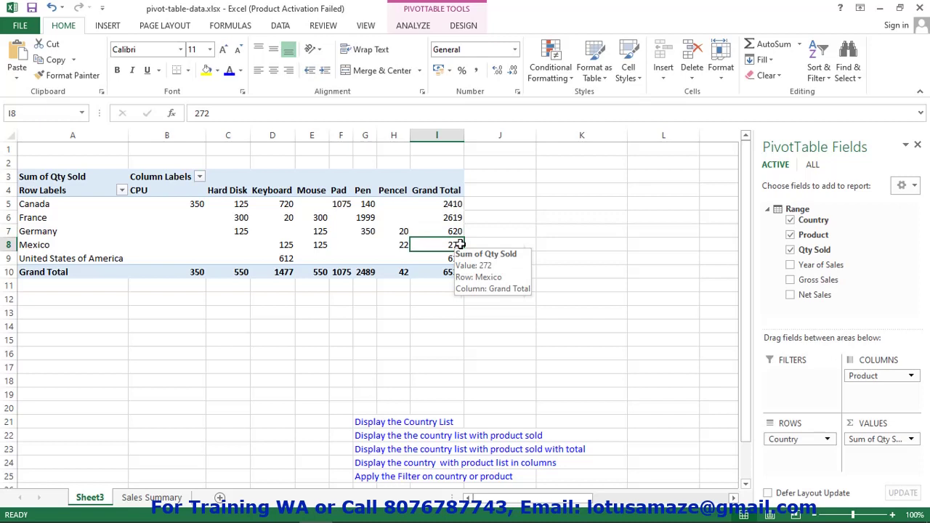
mouse_move(197, 204)
mouse_down()
mouse_move(404, 204)
mouse_move(209, 203)
mouse_up()
click(444, 204)
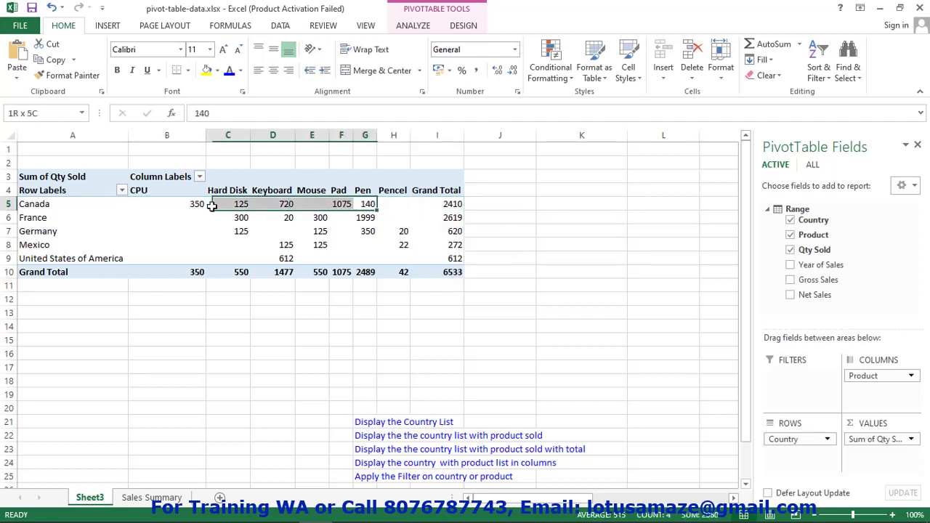
click(439, 218)
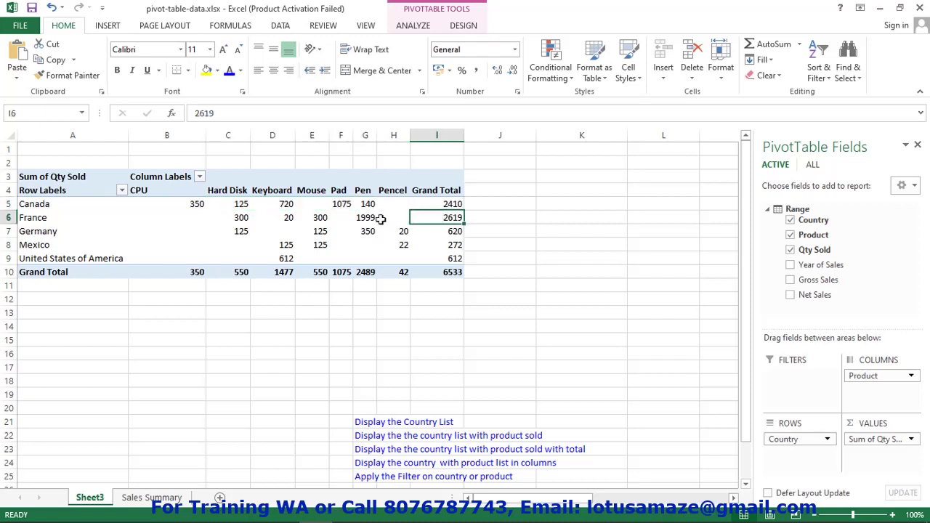
- Examine each product's total quantity in the Grand Total row, from CPU through Pencel
drag(381, 218, 222, 223)
click(203, 272)
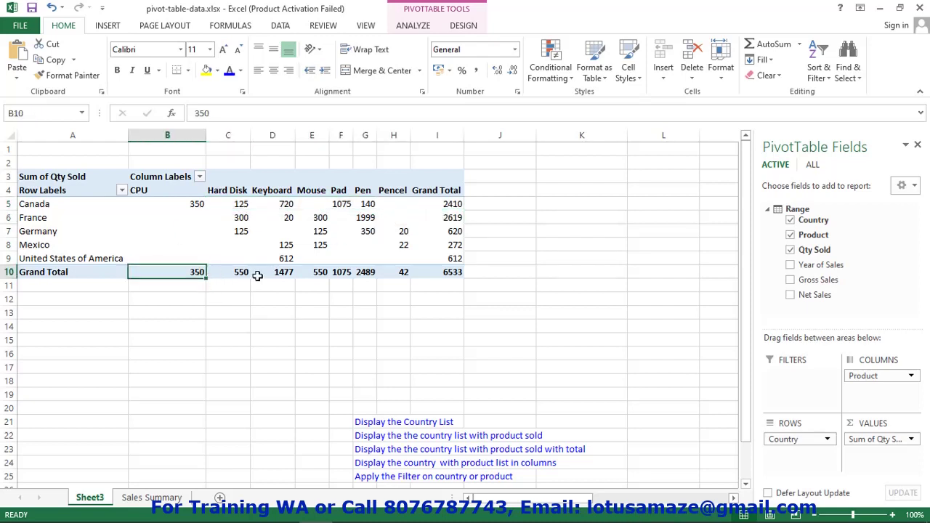
click(248, 274)
click(280, 274)
click(323, 274)
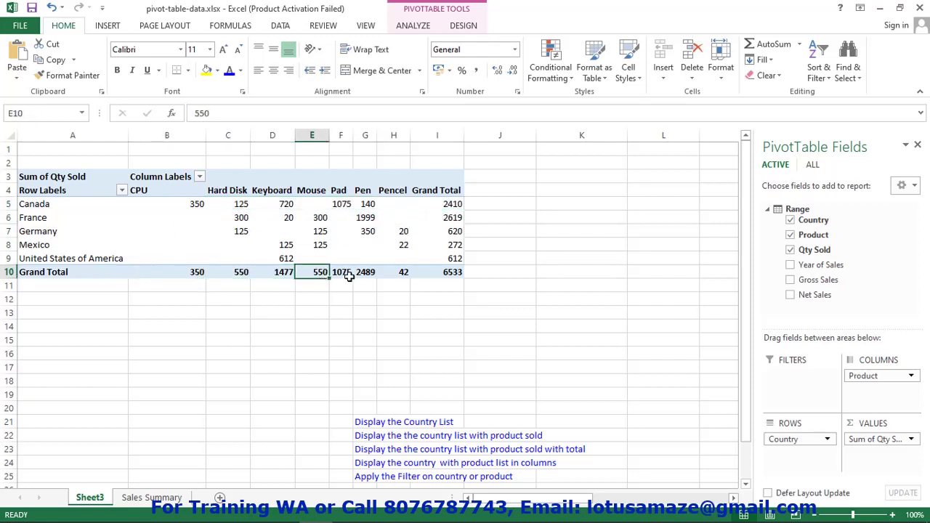
click(347, 274)
click(371, 275)
click(394, 273)
click(472, 276)
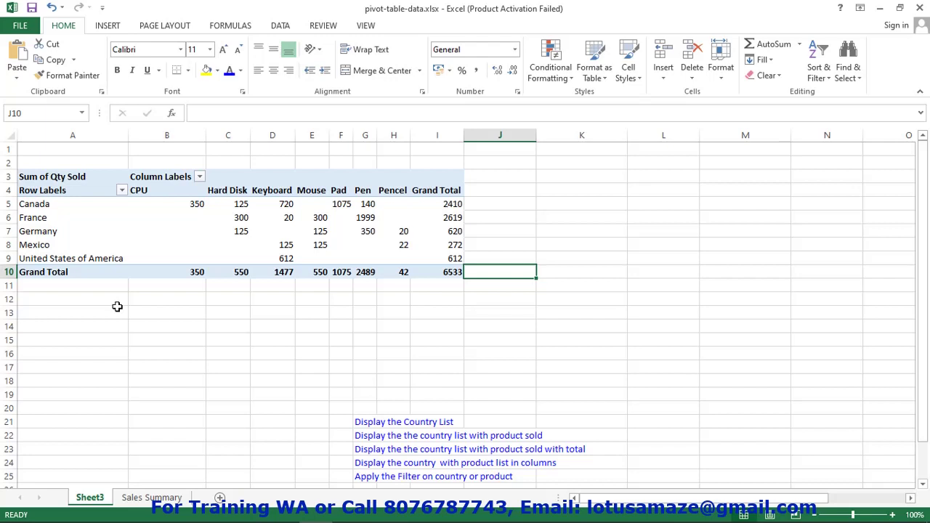
- Move the Country field from the PivotTable's rows to the report filters and select its filter cell
click(66, 190)
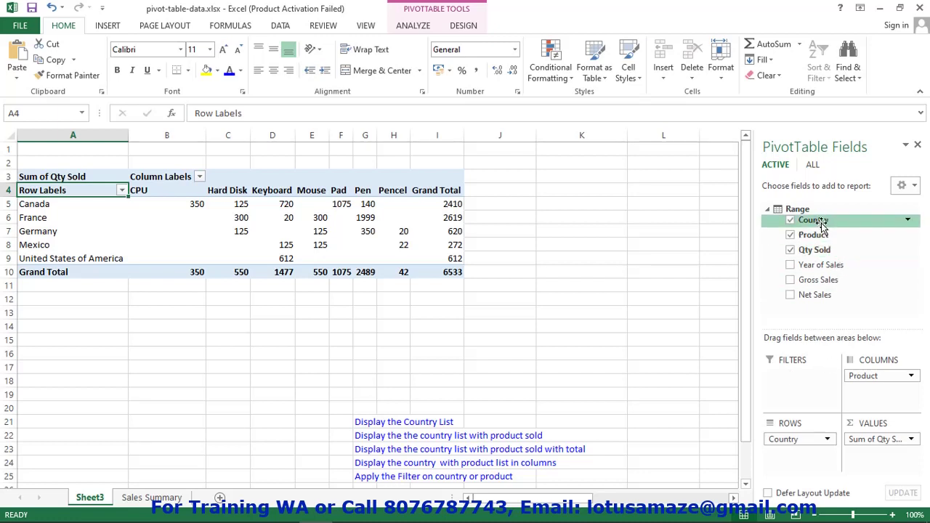
drag(822, 226, 804, 376)
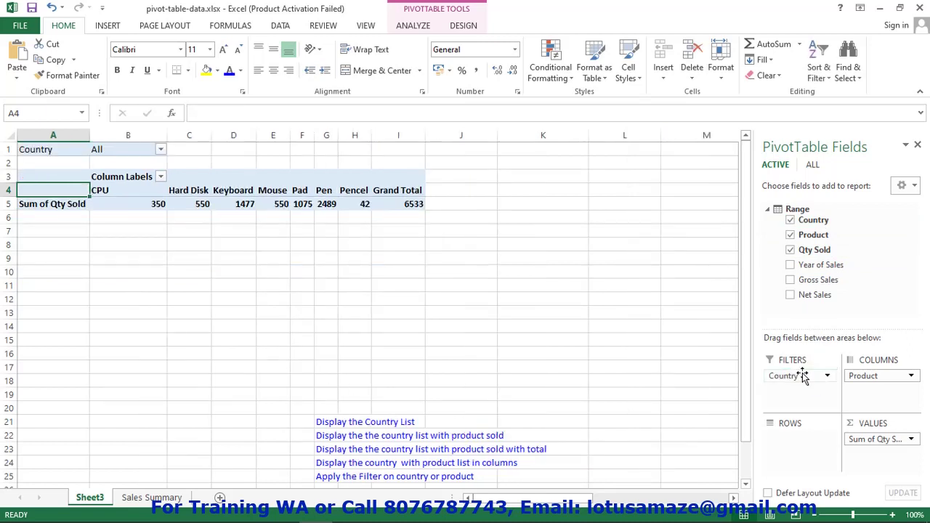
click(48, 151)
click(107, 153)
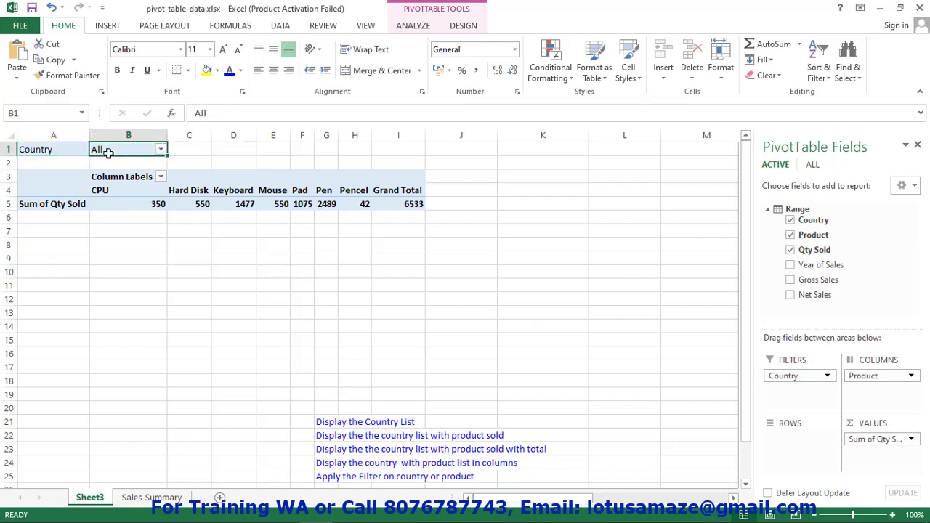
- Filter the PivotTable by the country Canada, and then switch the Country filter to France
click(161, 150)
click(16, 183)
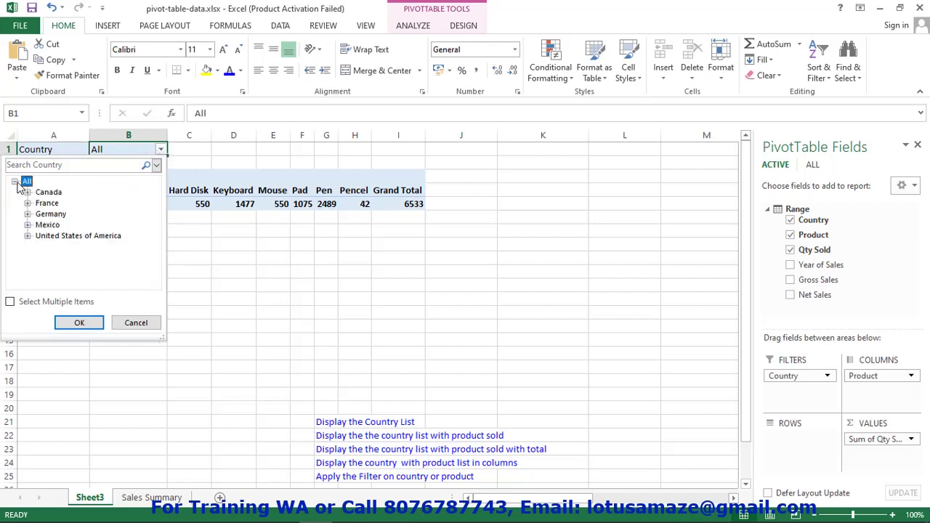
click(48, 191)
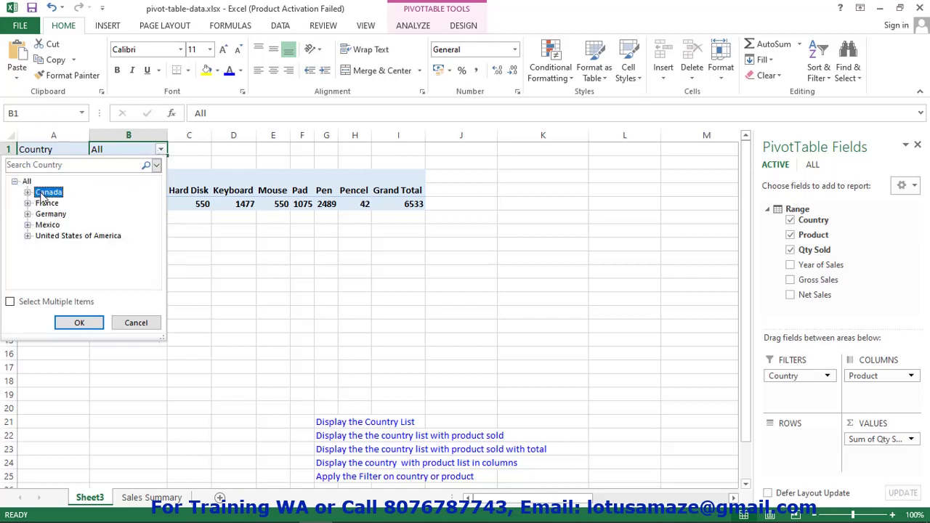
click(79, 322)
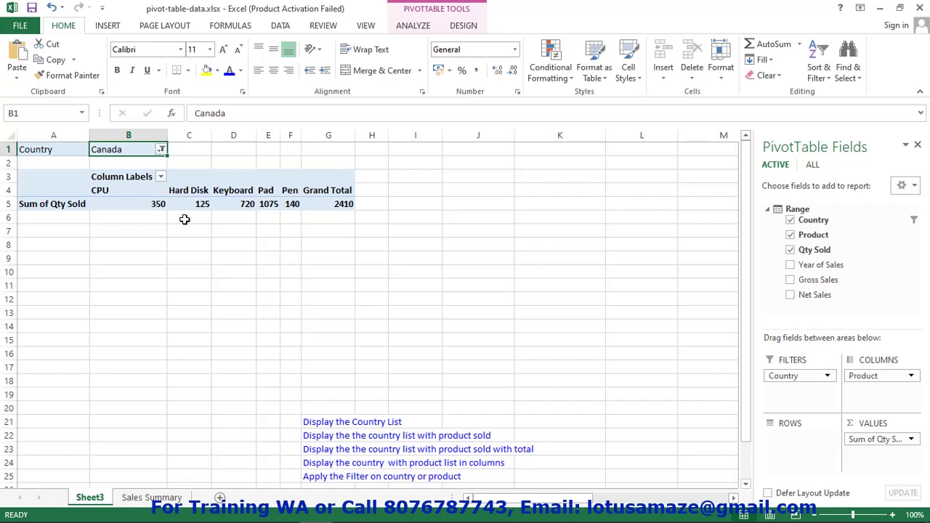
click(162, 150)
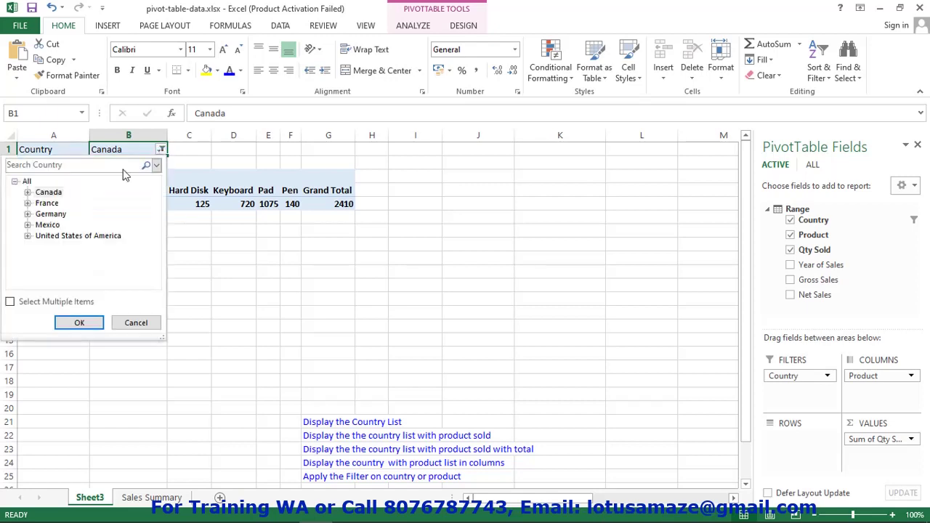
click(85, 323)
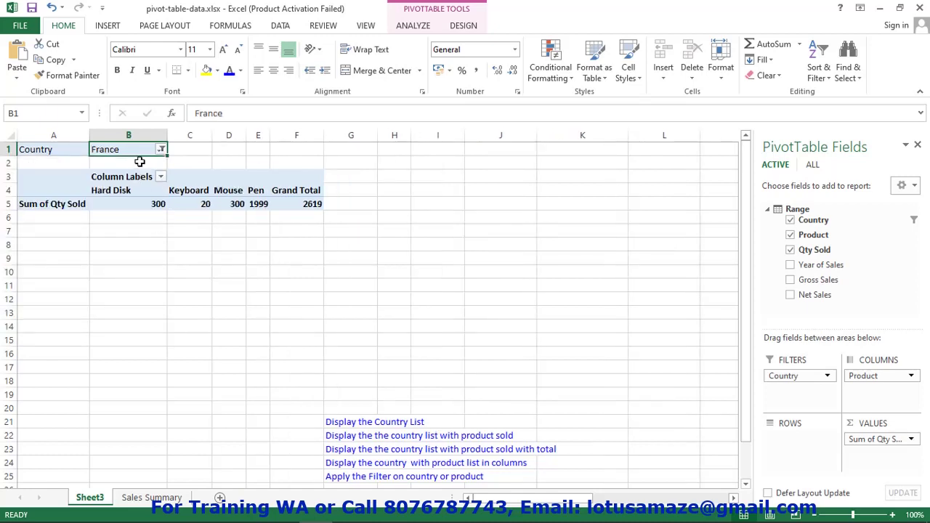
- Return the Country field from the filters to the rows and move Product from the columns to the report filters
click(799, 376)
click(817, 345)
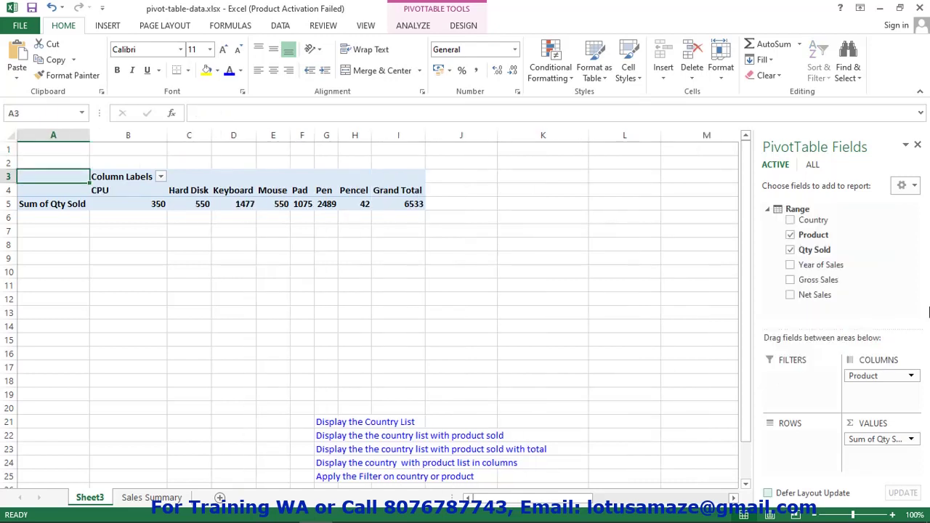
click(791, 219)
drag(802, 239, 790, 383)
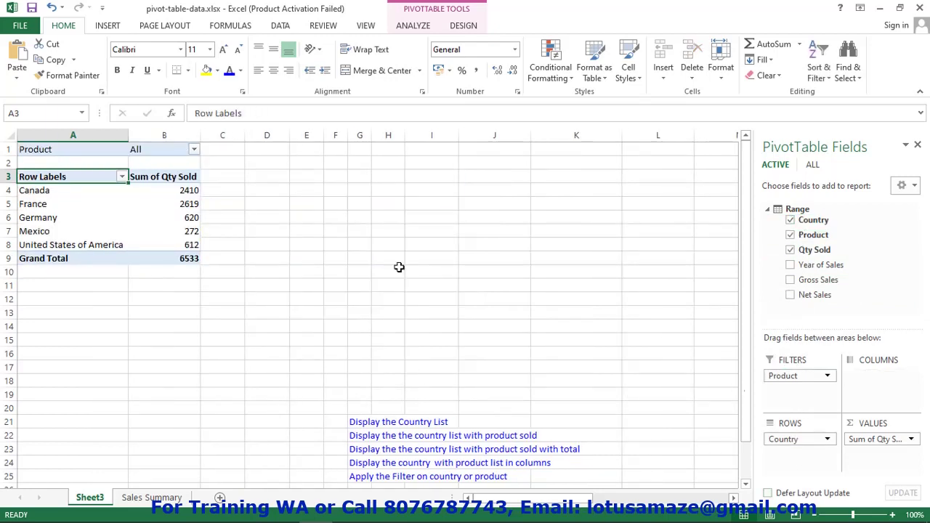
- Filter the PivotTable by the product CPU
click(194, 150)
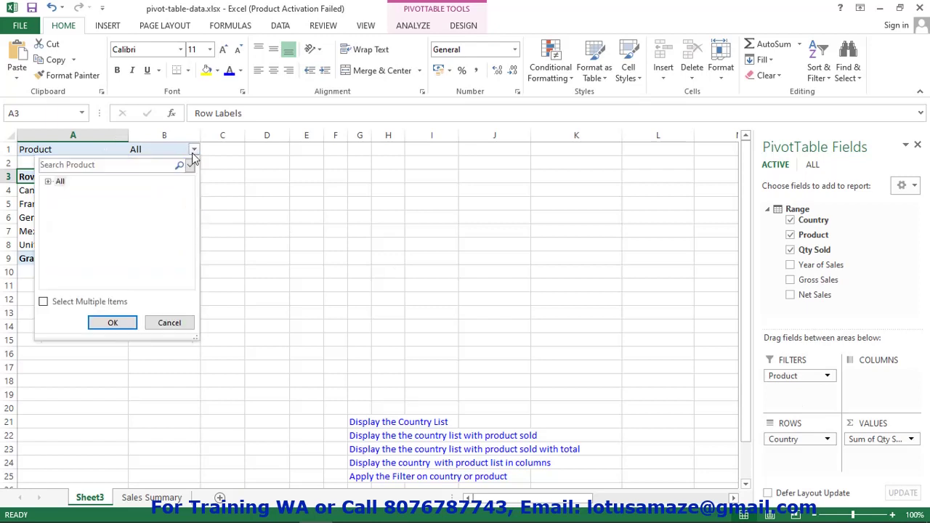
click(49, 182)
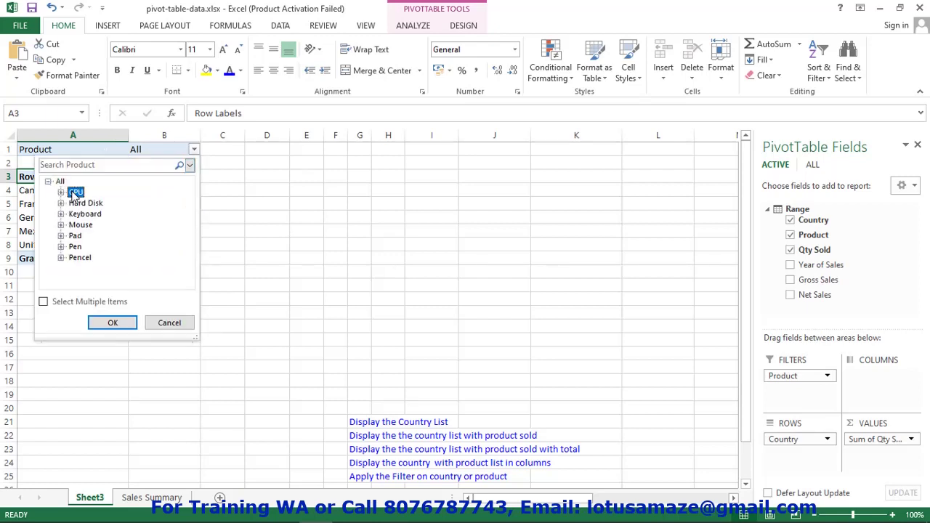
click(113, 323)
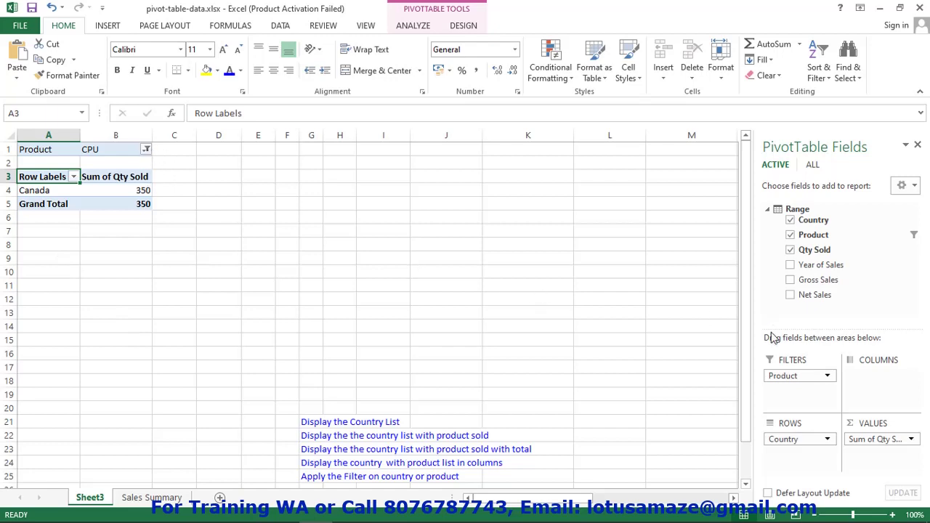
- Move the Country field to the report filters beside Product and filter it to Canada
drag(820, 220, 799, 396)
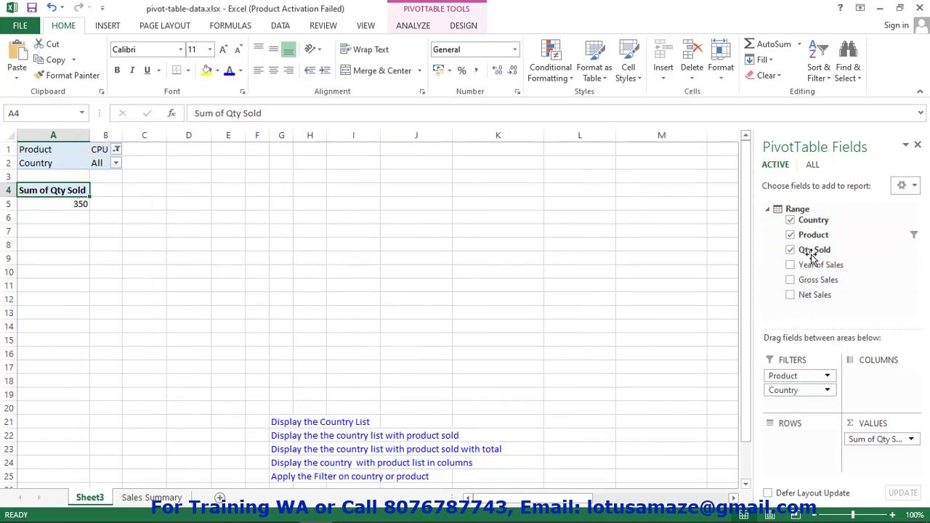
click(116, 162)
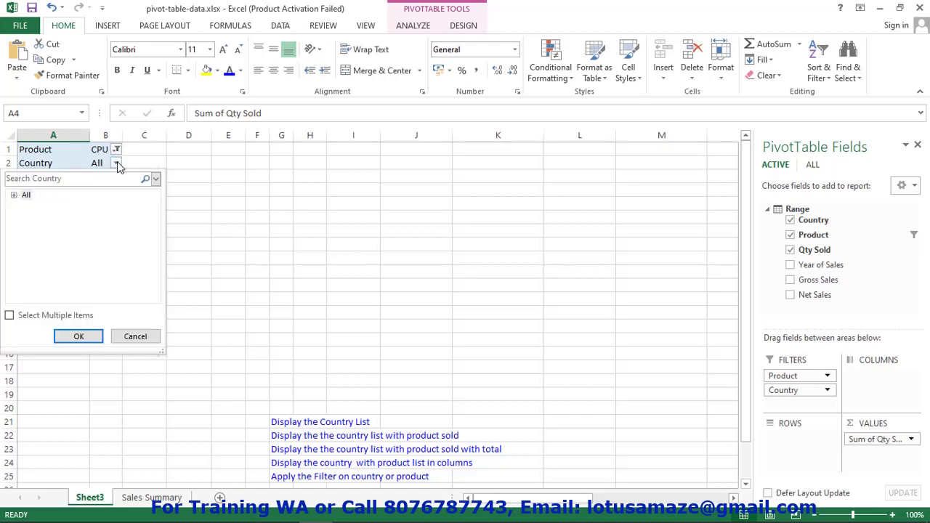
click(14, 196)
click(58, 209)
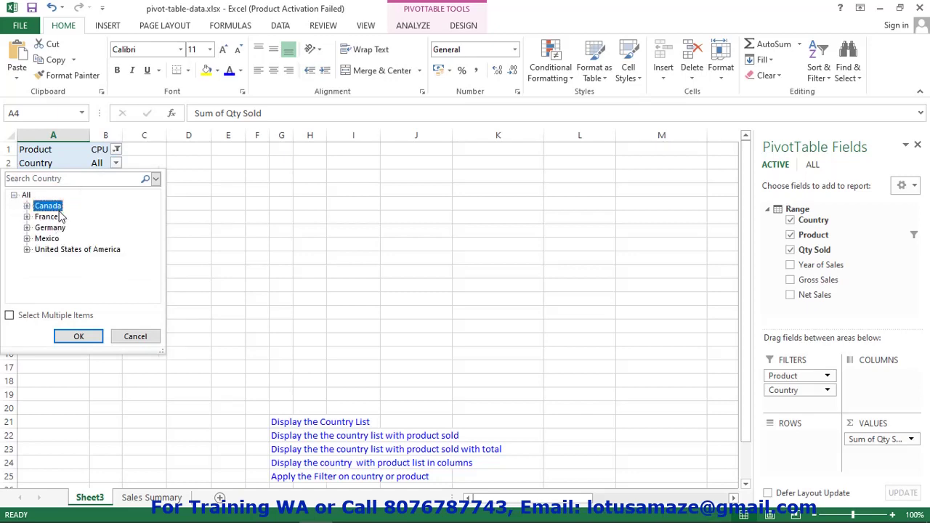
click(79, 336)
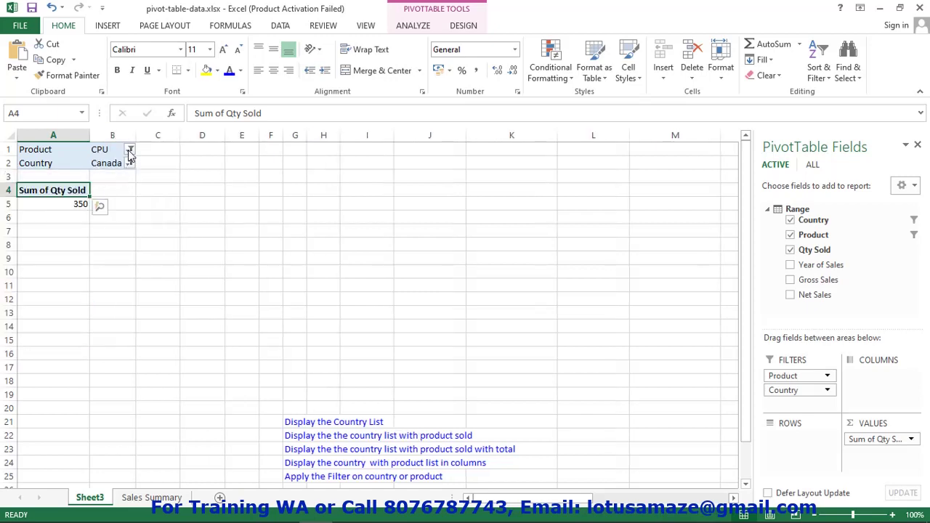
- Change the Product filter to Hard Disk and check the Sum of Qty Sold for that combination
click(129, 149)
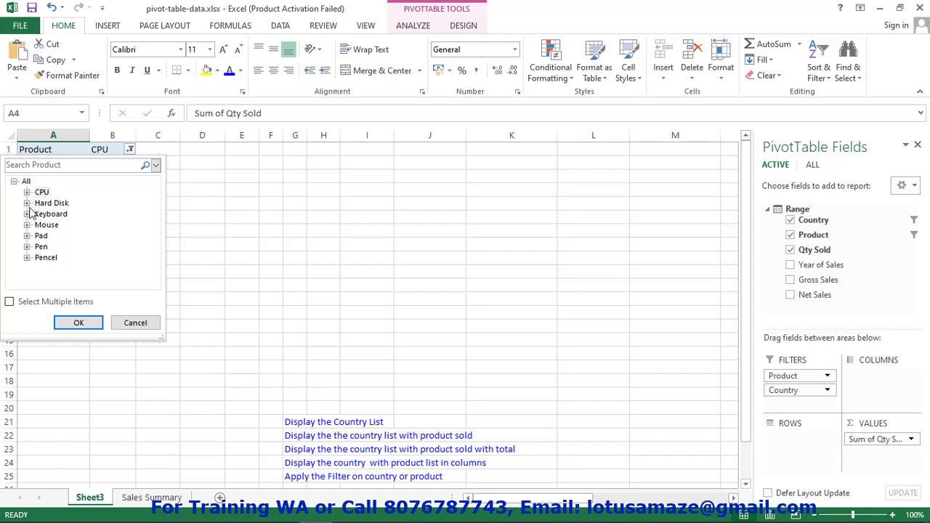
click(52, 203)
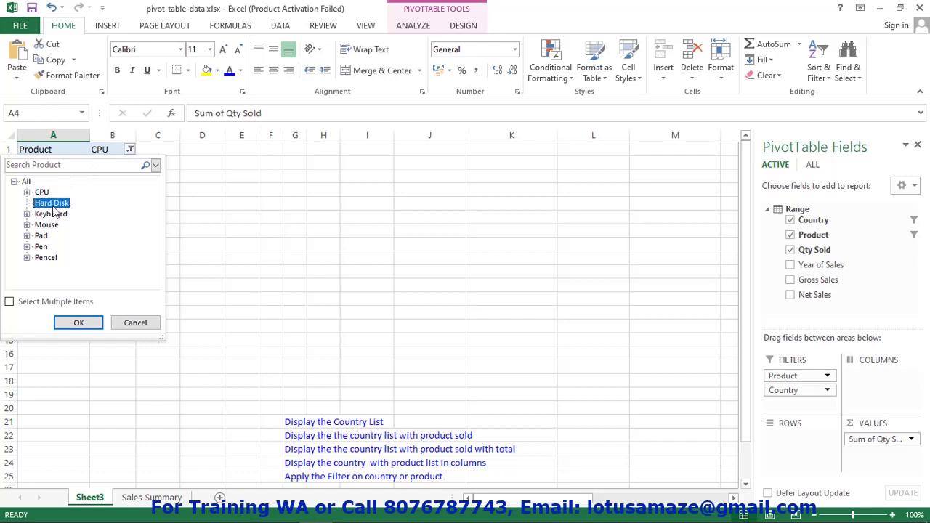
click(79, 323)
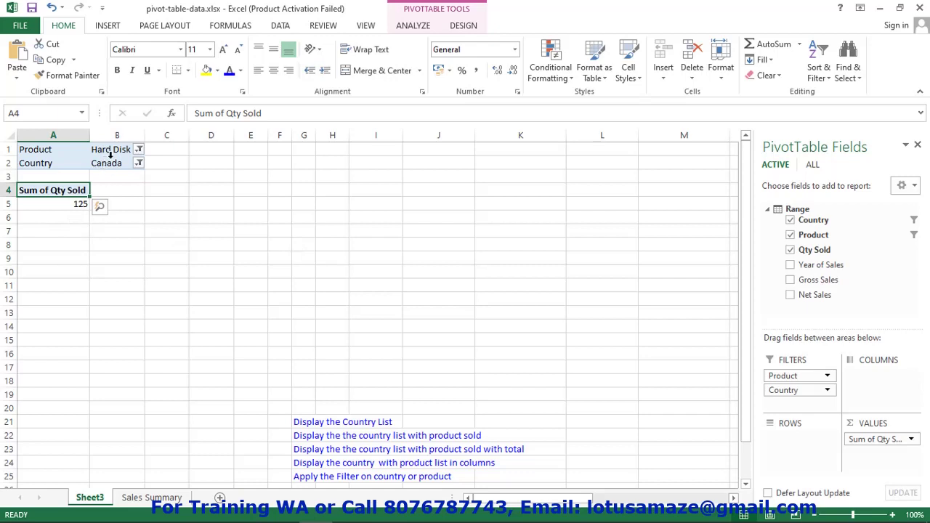
mouse_move(75, 206)
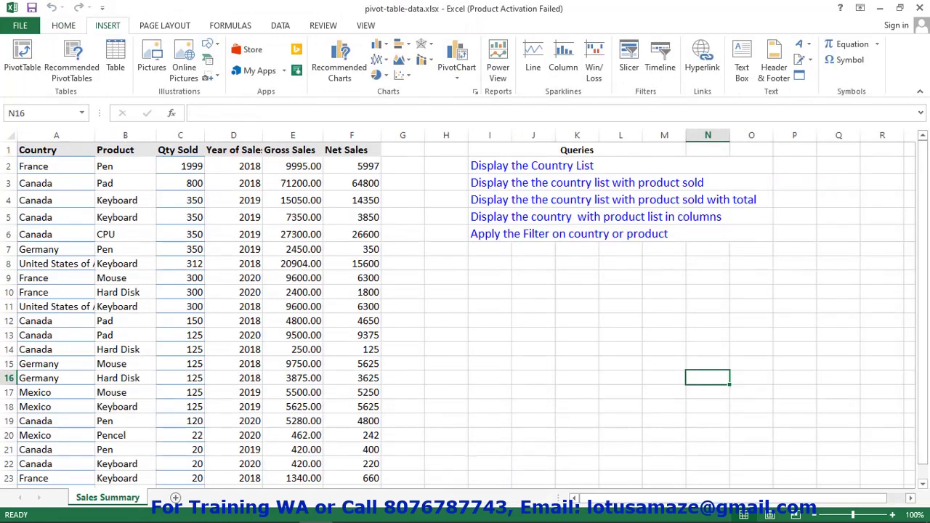
- Start a PivotTable from the Sales Summary sheet that uses an external data source, opening +NewSQLServerConnection.odc as its connection
click(20, 60)
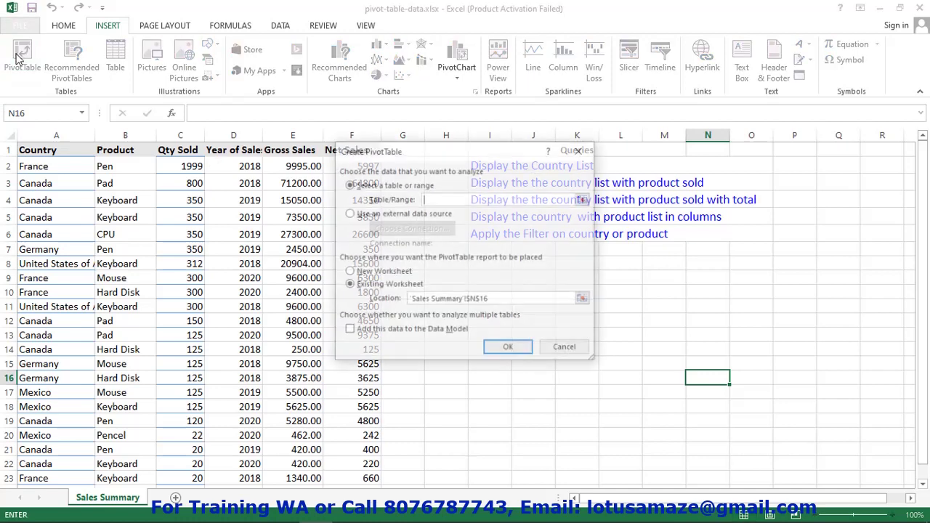
click(348, 214)
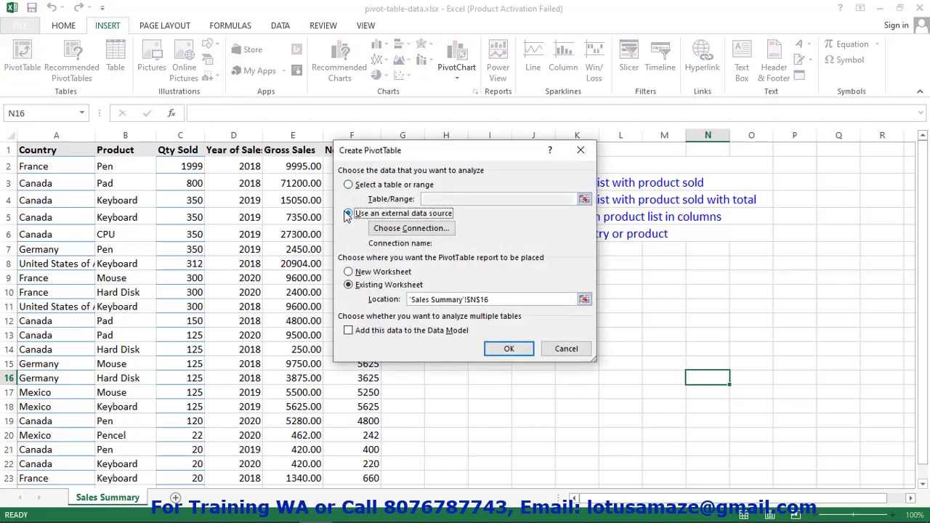
click(432, 229)
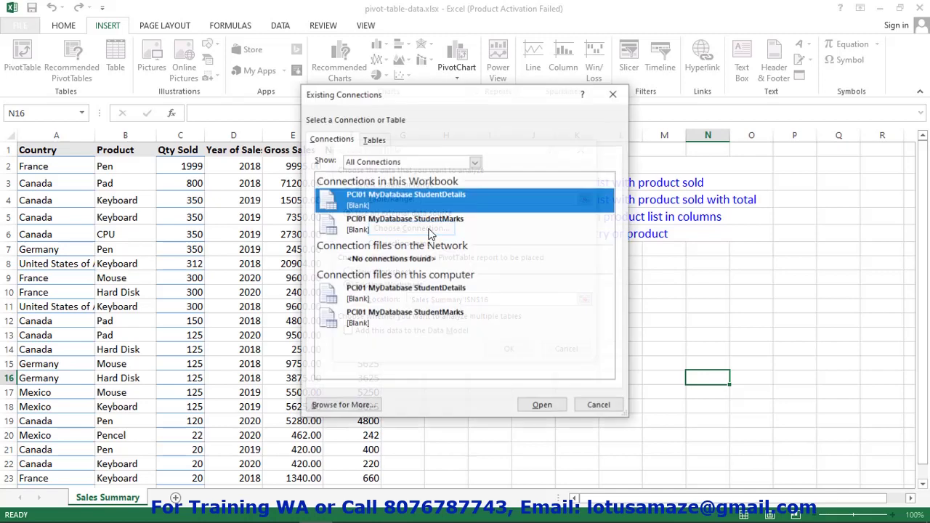
click(342, 405)
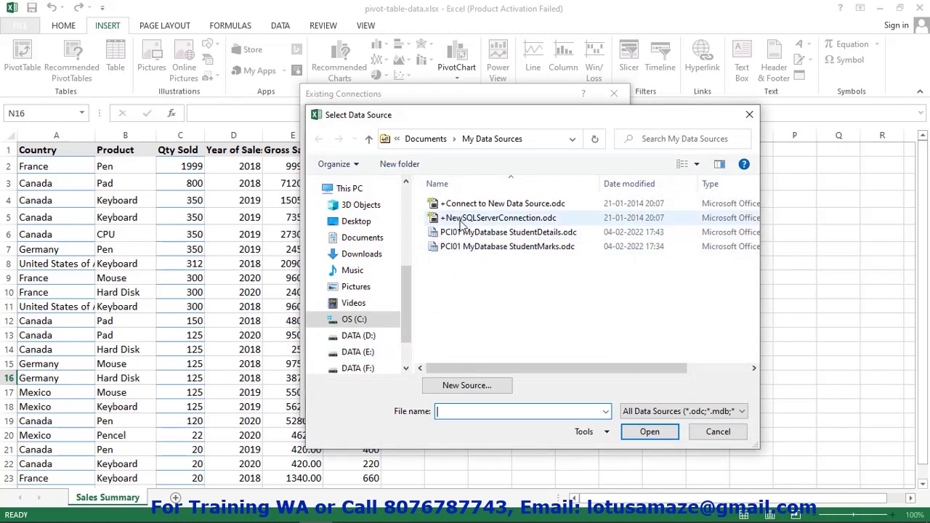
click(514, 220)
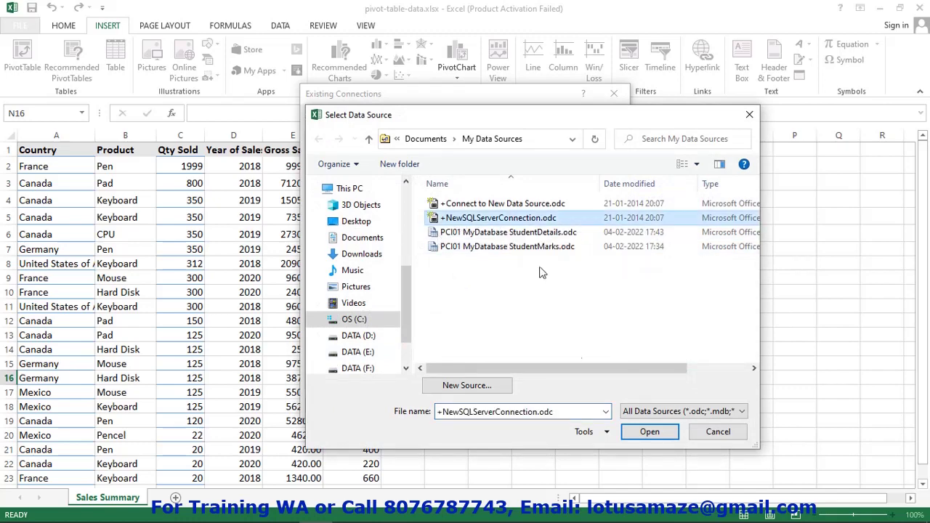
click(648, 433)
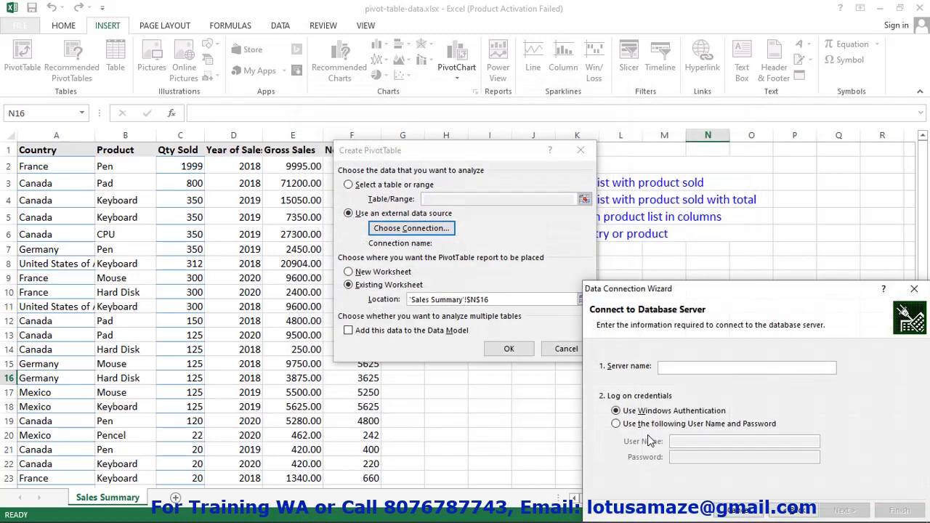
- Connect to the database server PCI01 using Windows Authentication
right_click(689, 369)
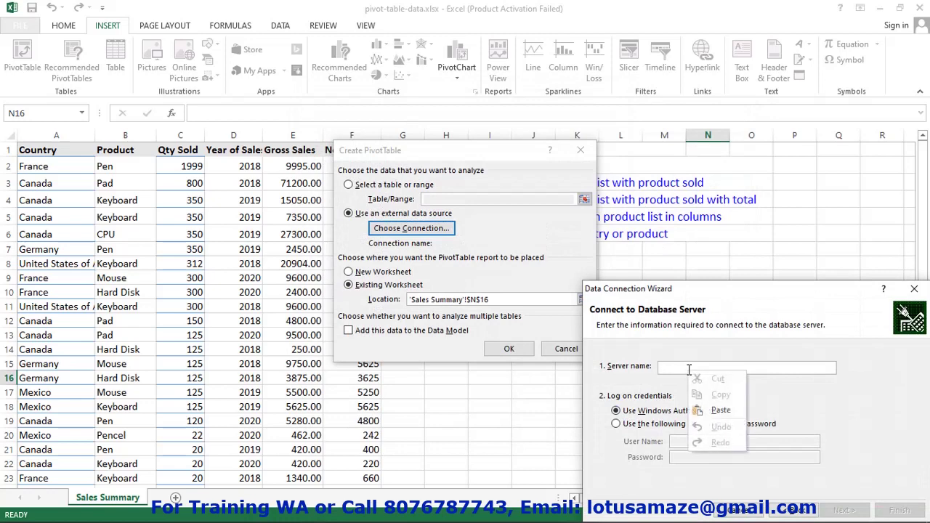
click(718, 411)
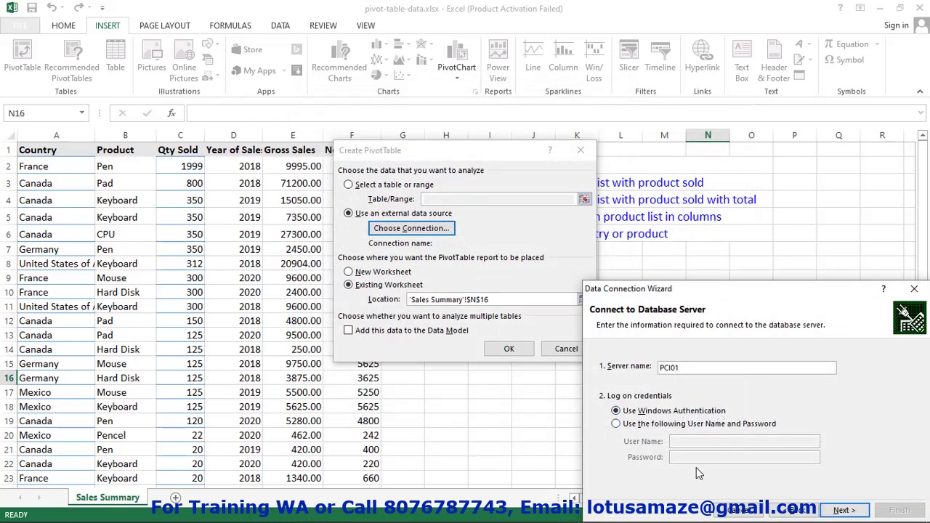
click(841, 511)
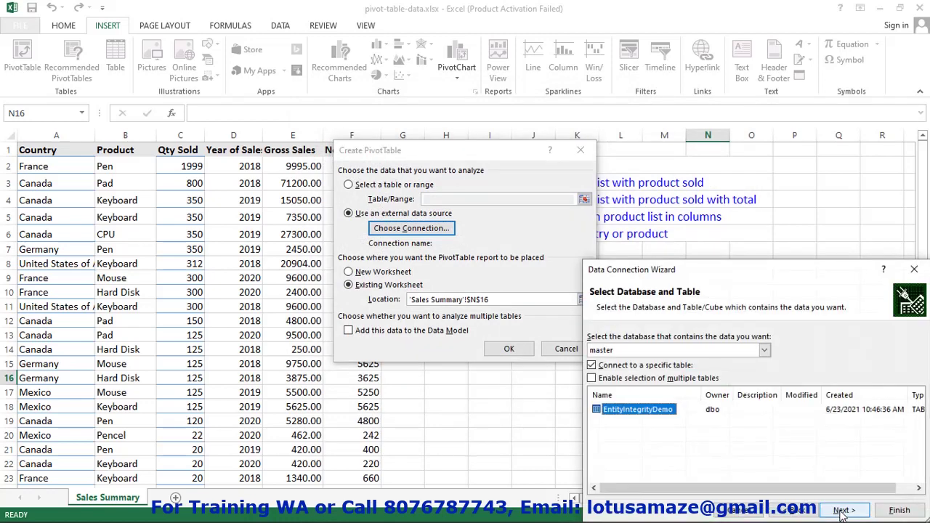
- Choose the MyDatabase database and its Student table as the source for the data connection
drag(748, 272, 603, 120)
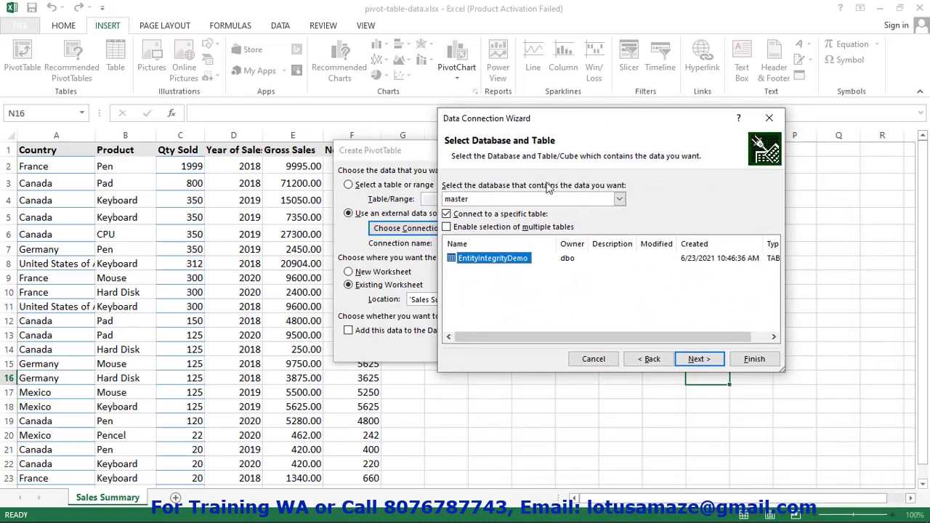
click(618, 201)
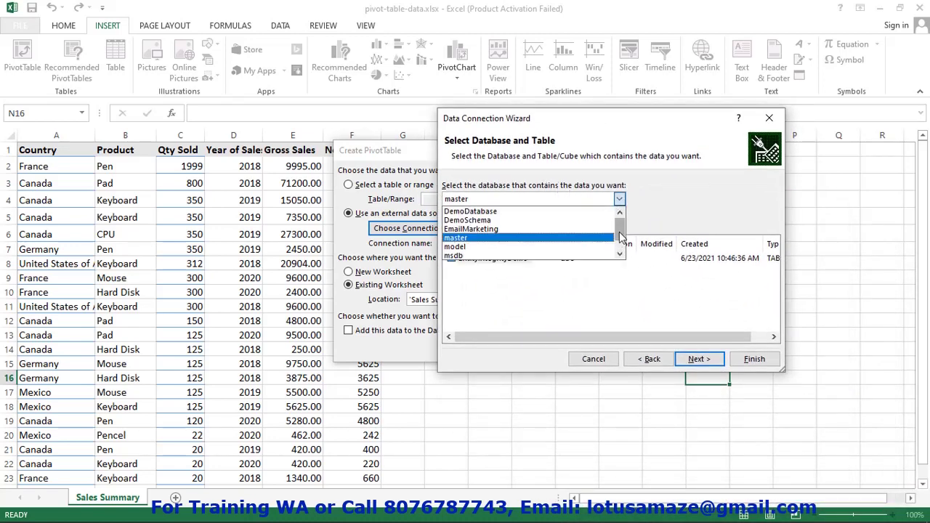
scroll(523, 240, down, 2)
click(508, 248)
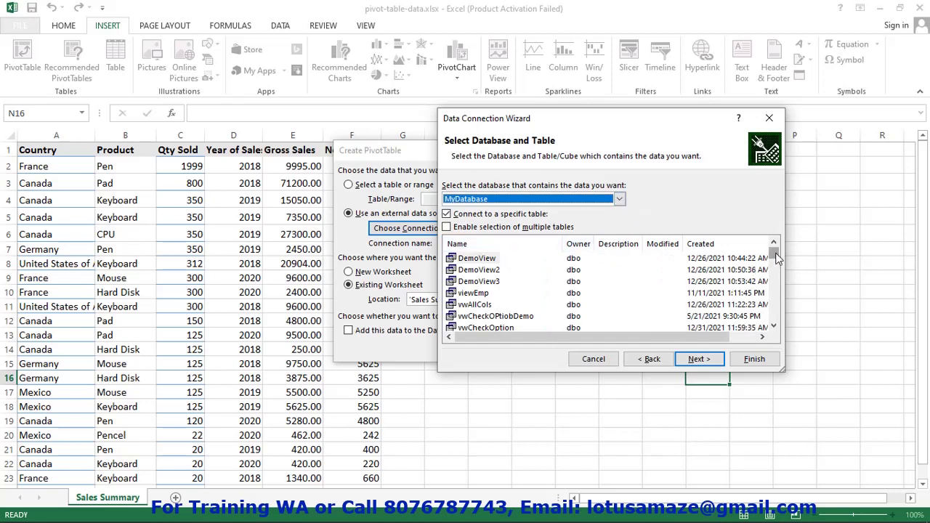
drag(774, 256, 777, 305)
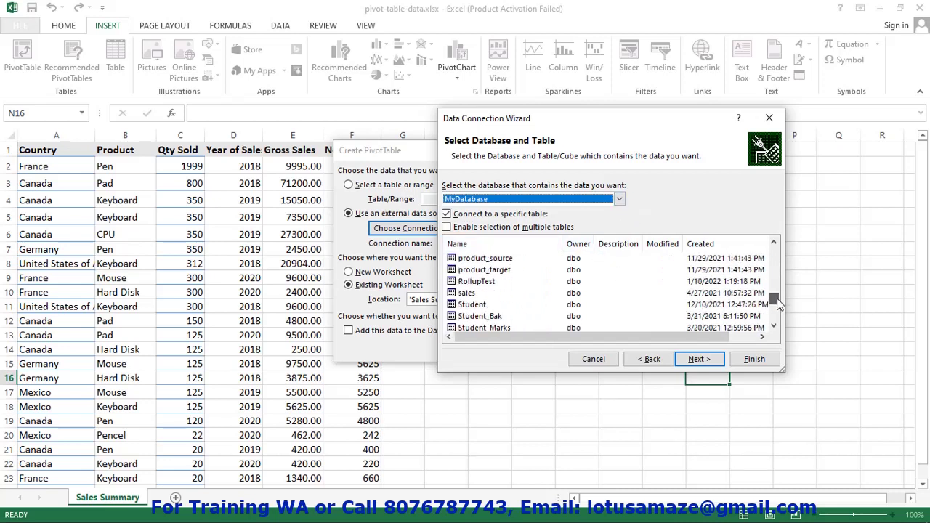
click(473, 305)
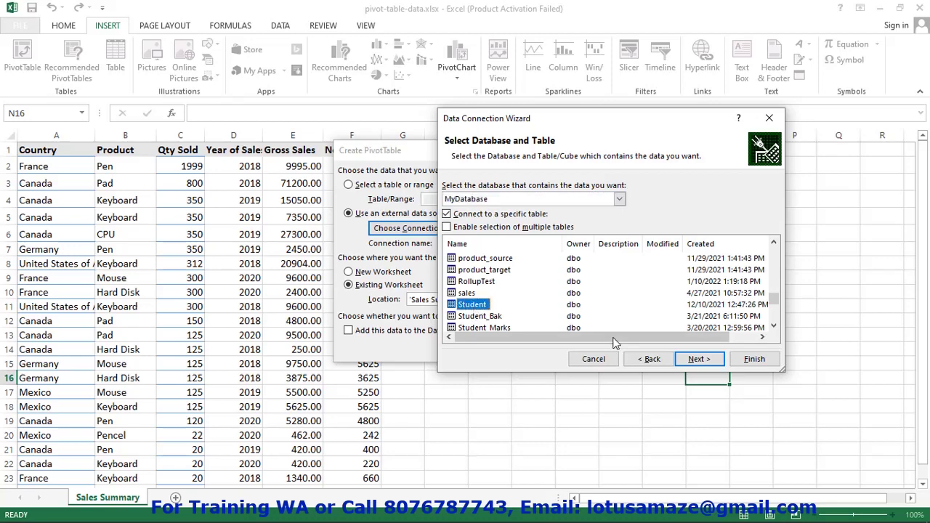
- Save the data connection as PCI01 MyDatabase Student.odc and create the PivotTable from it on a new worksheet
click(699, 359)
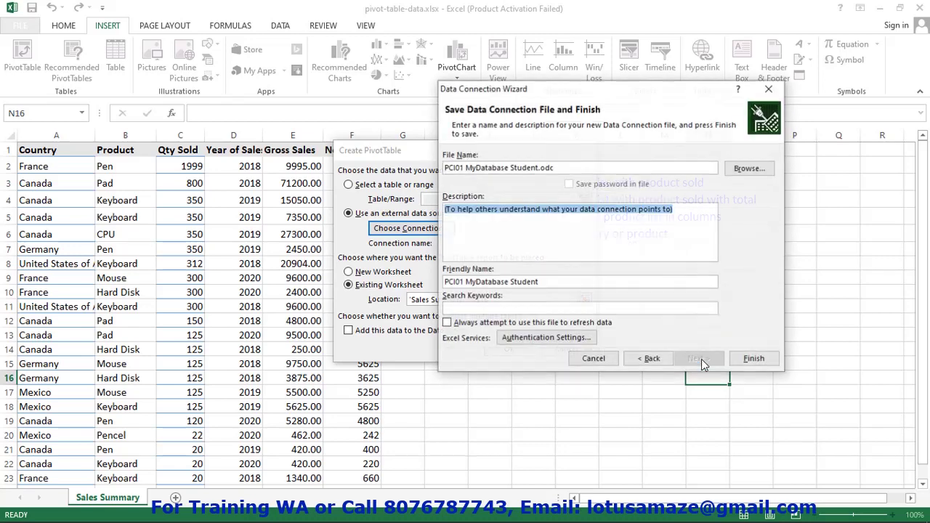
click(754, 360)
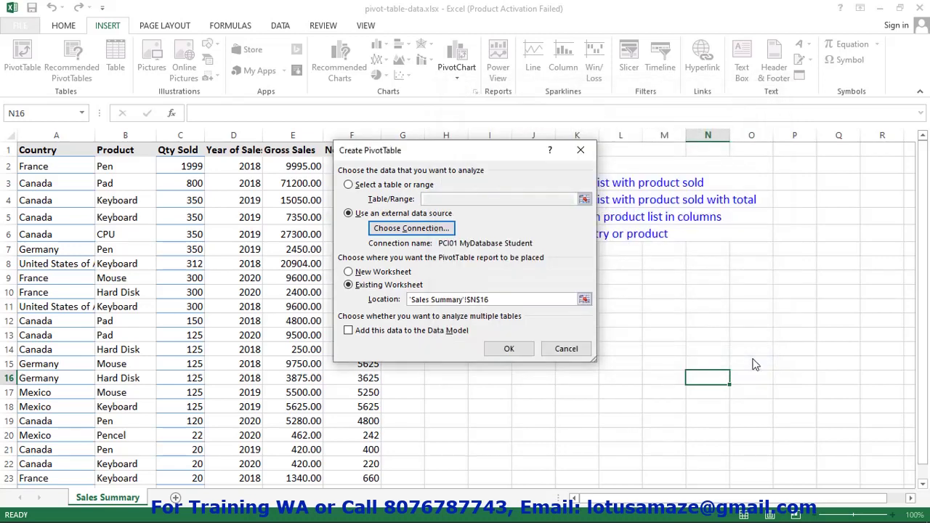
click(348, 272)
click(508, 349)
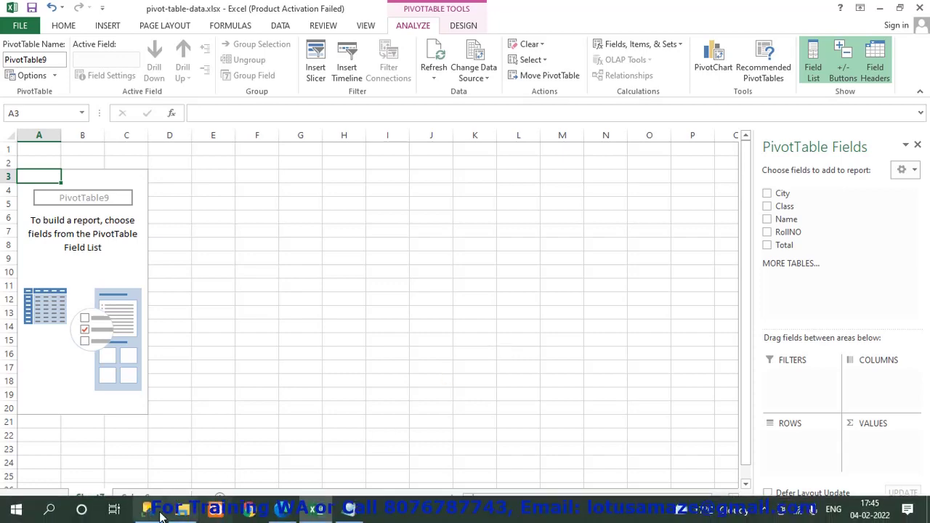
- Switch to SQL Server Management Studio to compare the dbo.Student table's columns and rows, and return to the Excel PivotTable
click(151, 512)
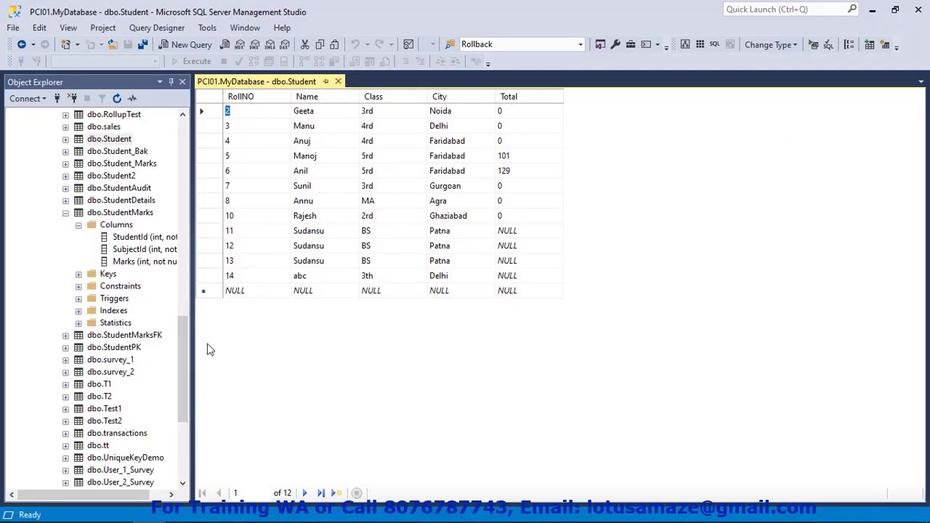
mouse_move(247, 518)
click(312, 510)
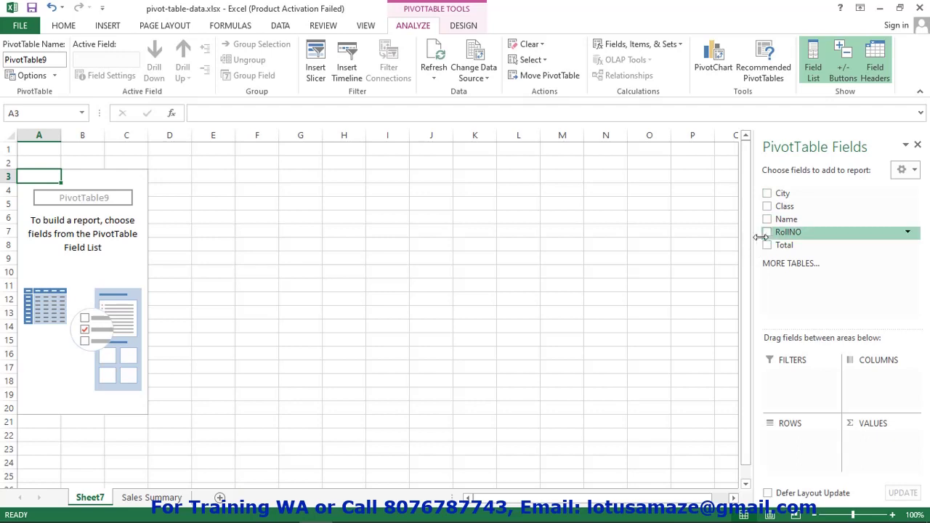
- Add Name, City, Class and Total as PivotTable row fields, with RollNO summed as the value
click(767, 220)
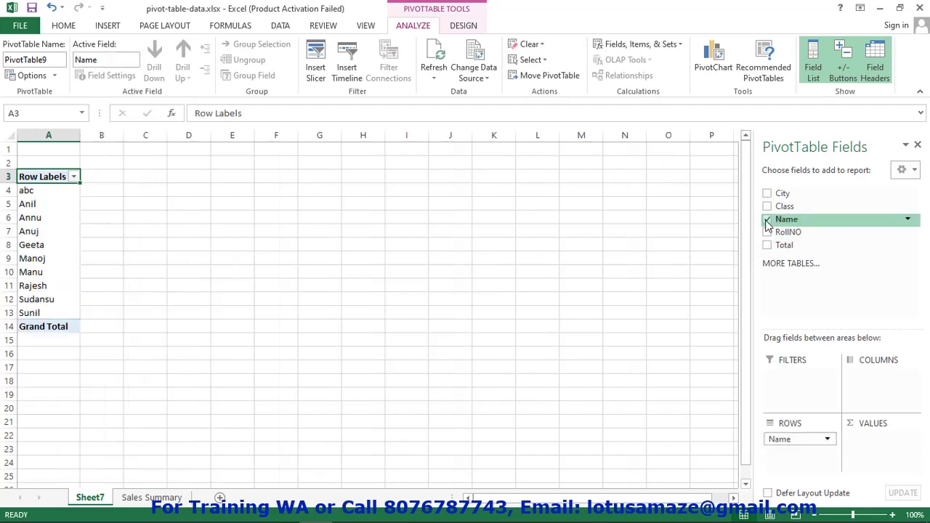
click(767, 194)
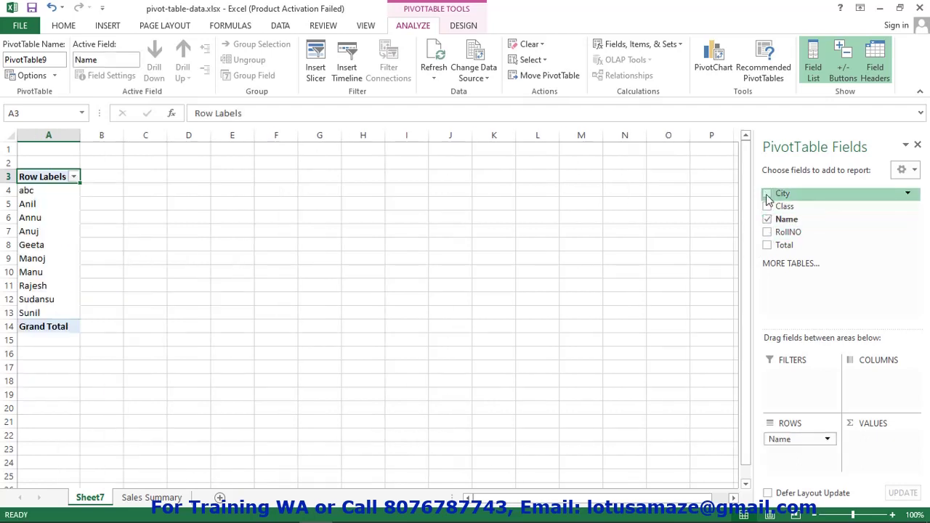
click(767, 207)
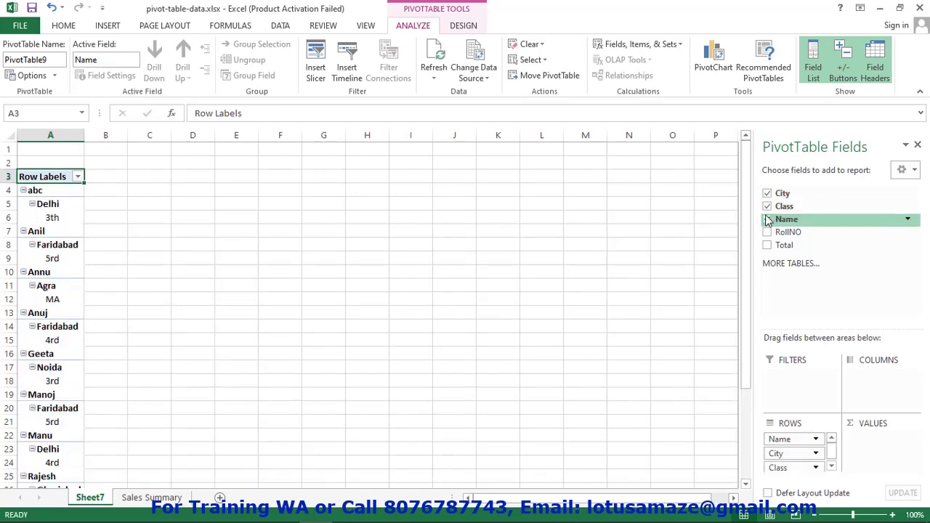
click(767, 232)
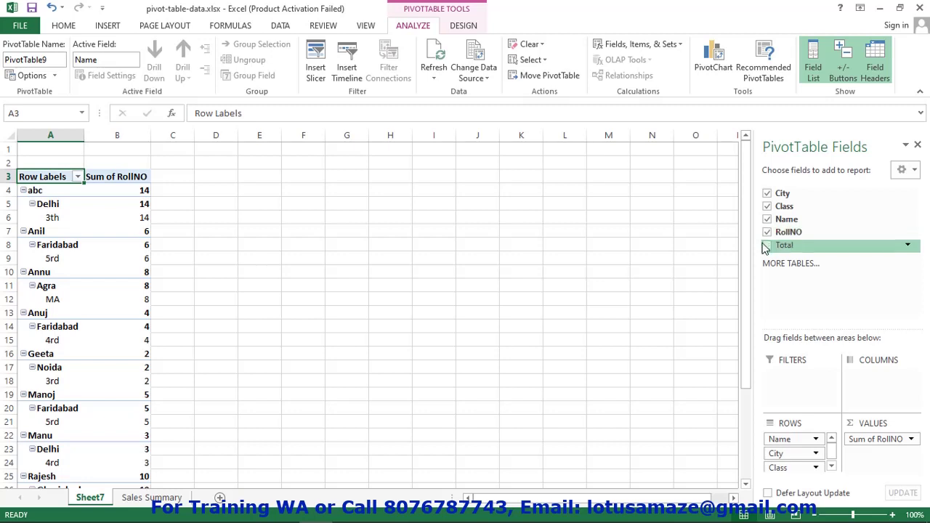
click(767, 244)
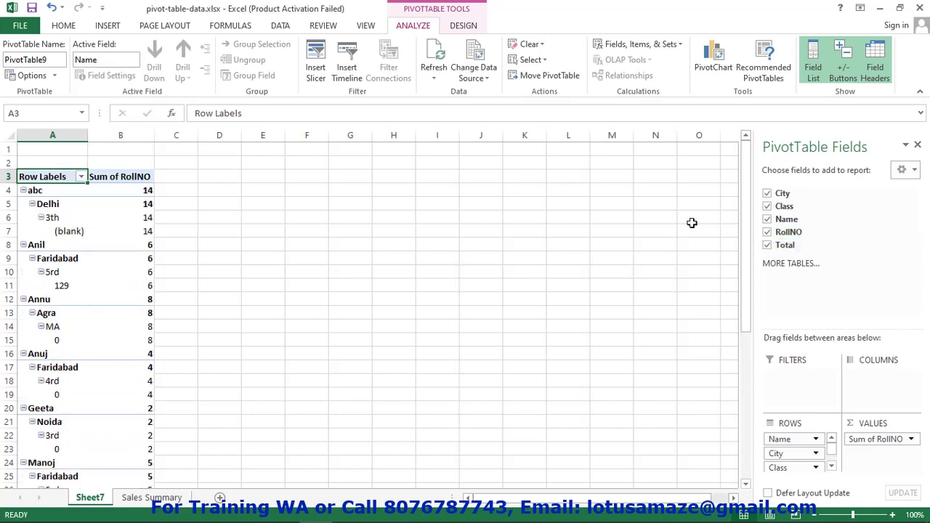